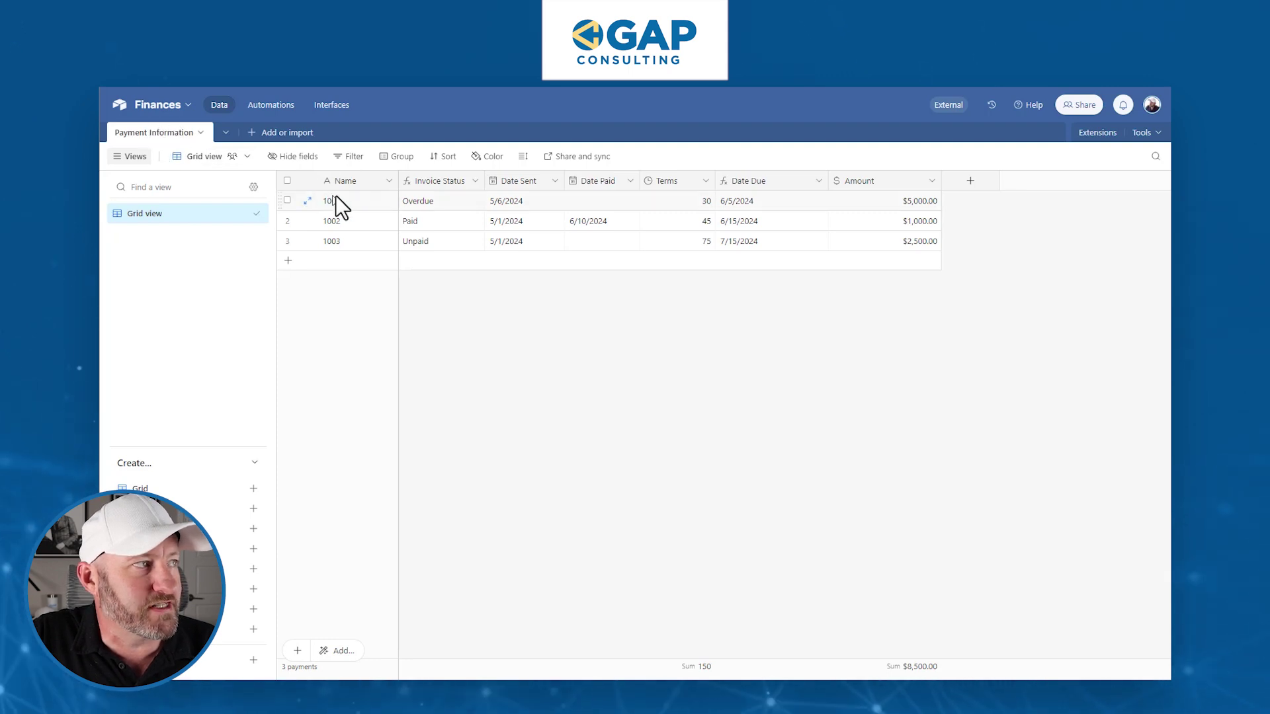
pyautogui.moveTo(355, 197); pyautogui.dragTo(357, 247)
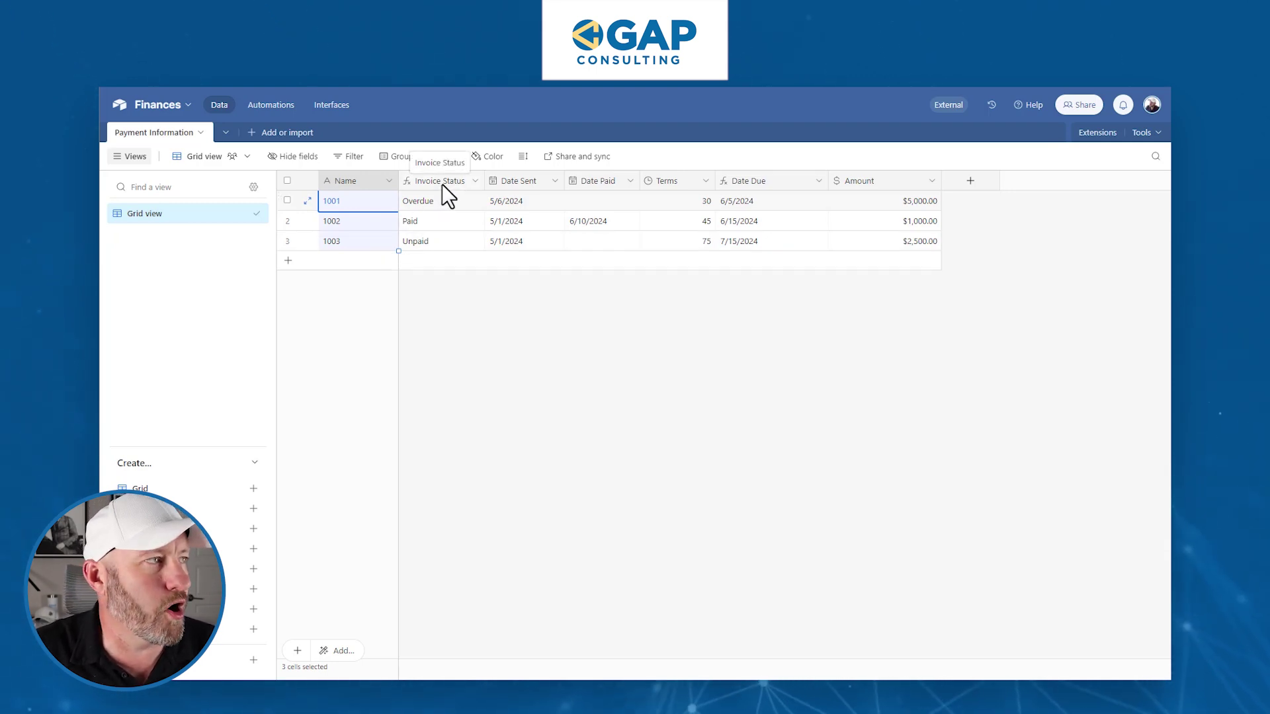
pyautogui.click(449, 203)
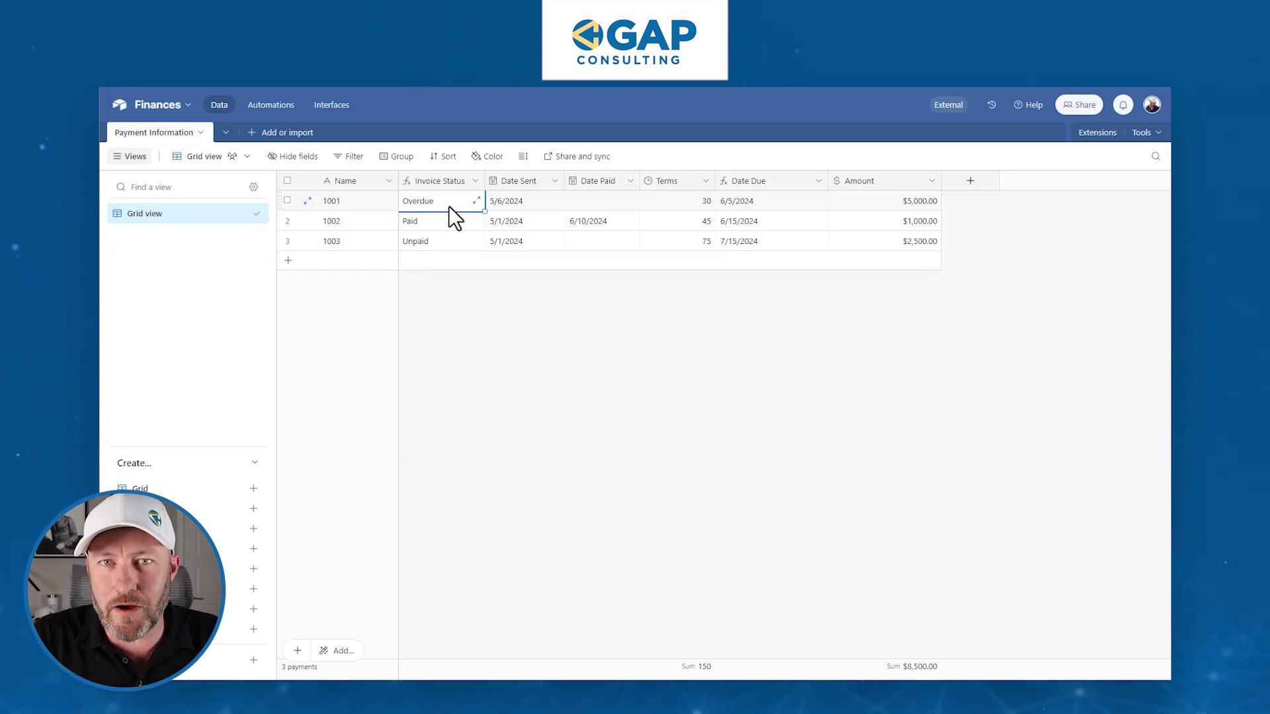
pyautogui.click(521, 204)
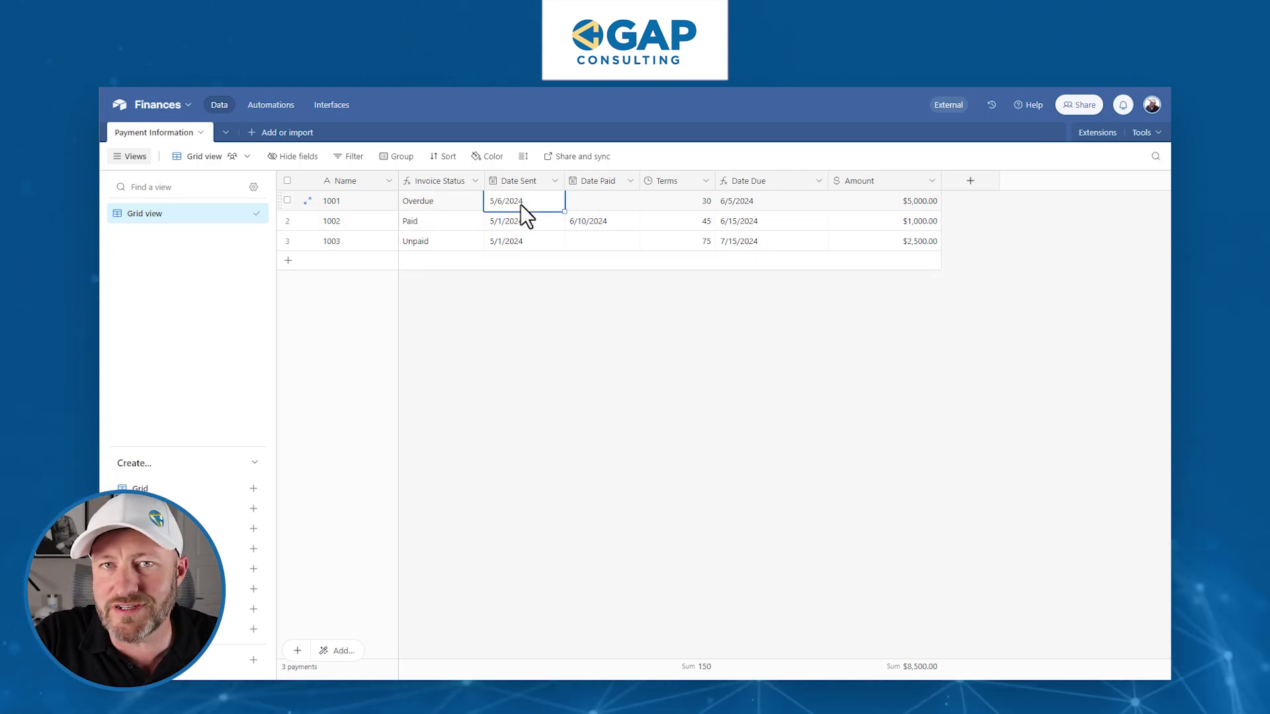
pyautogui.click(676, 204)
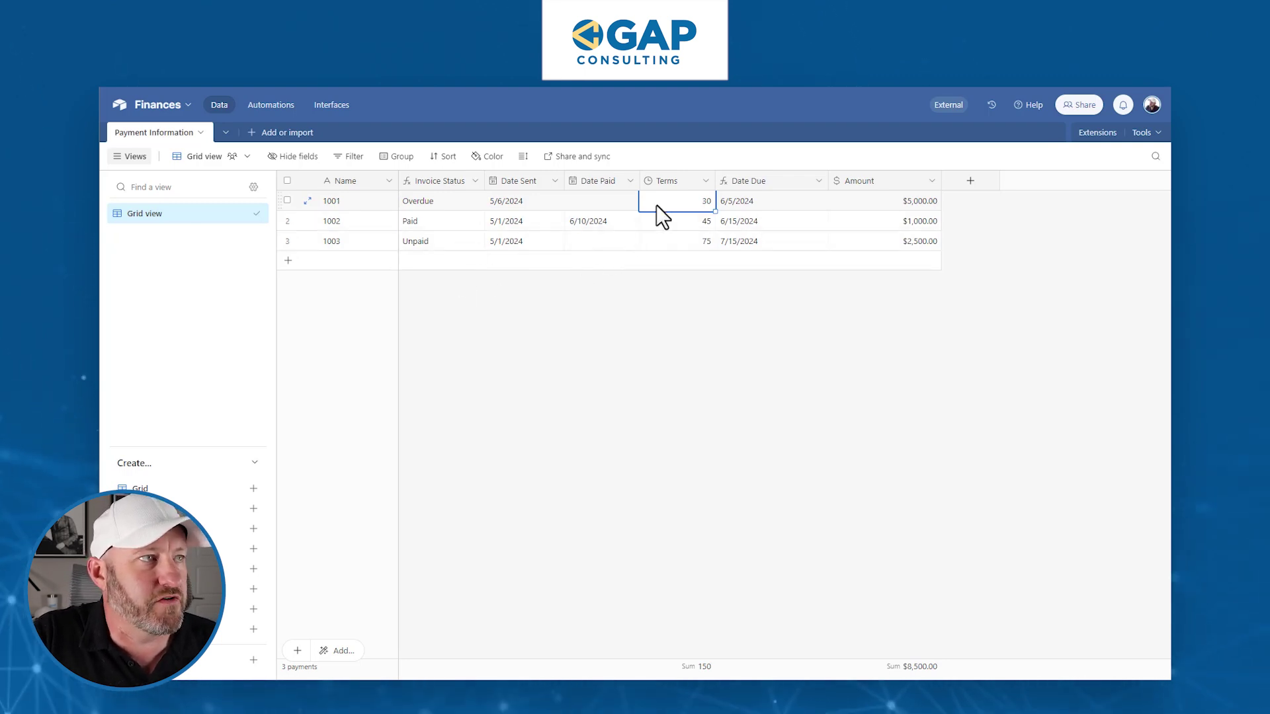
pyautogui.doubleClick(753, 185)
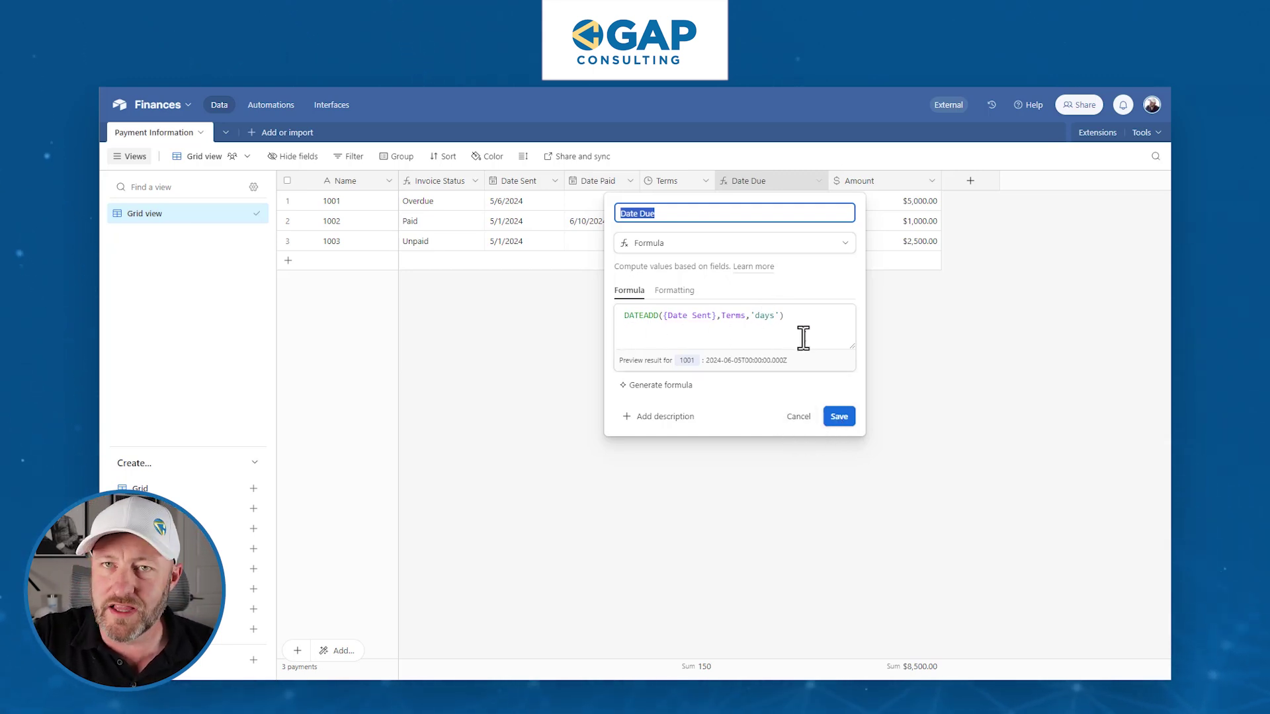
pyautogui.click(835, 418)
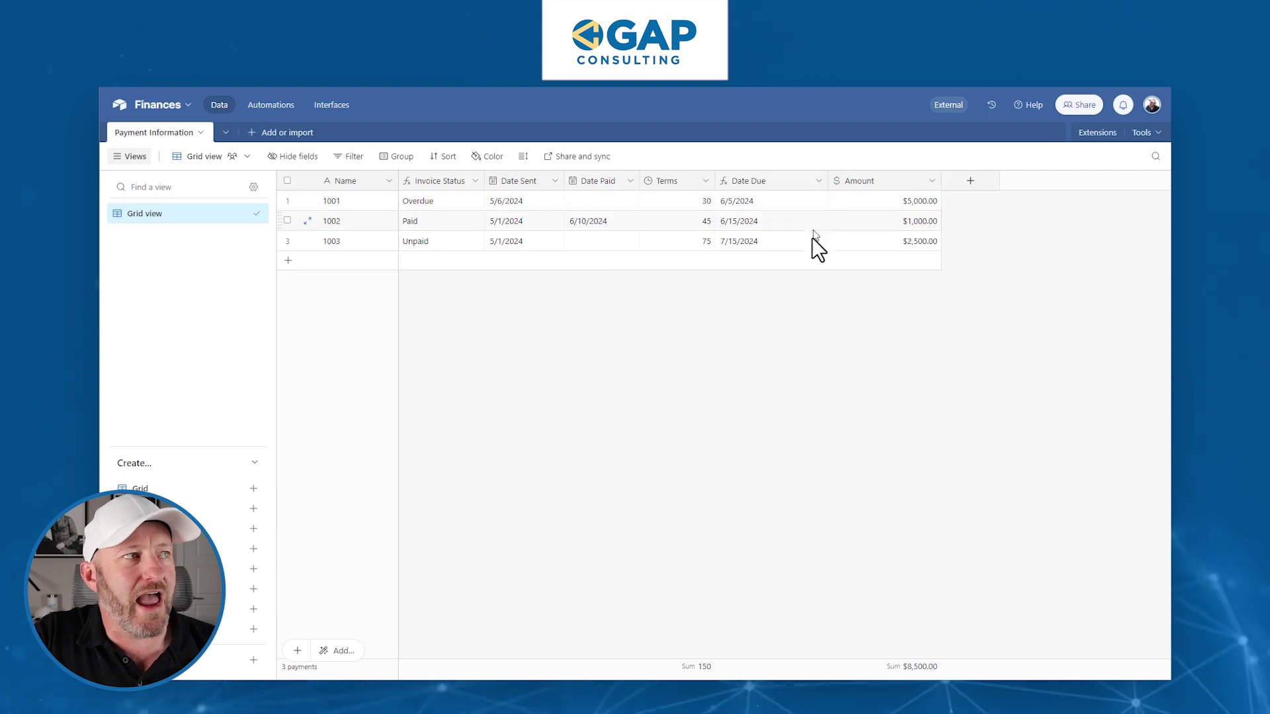
pyautogui.click(495, 207)
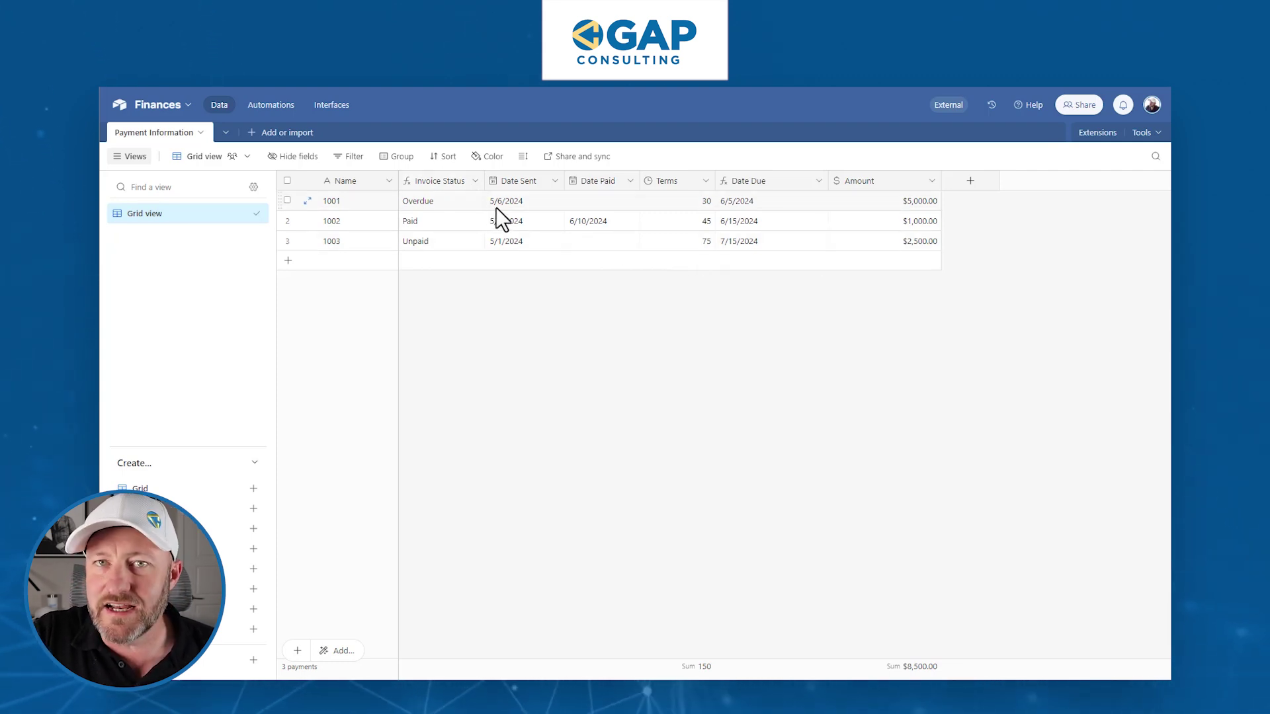
pyautogui.click(696, 204)
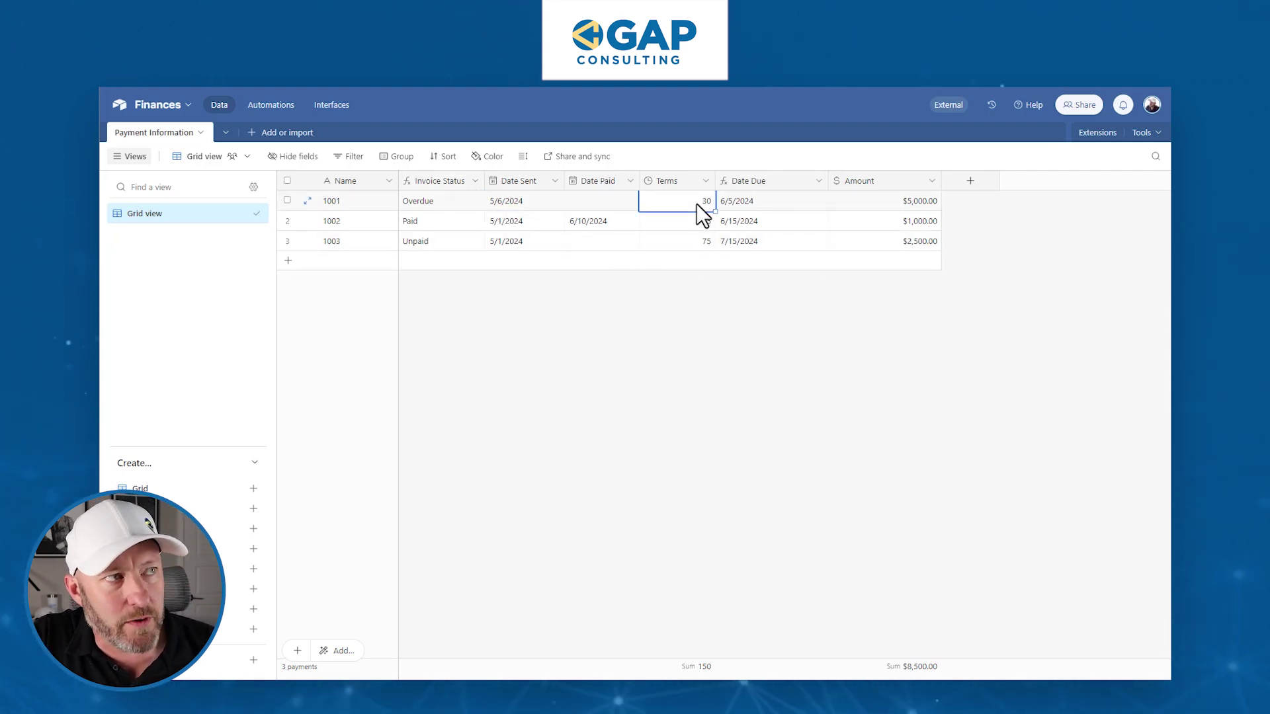
pyautogui.click(772, 210)
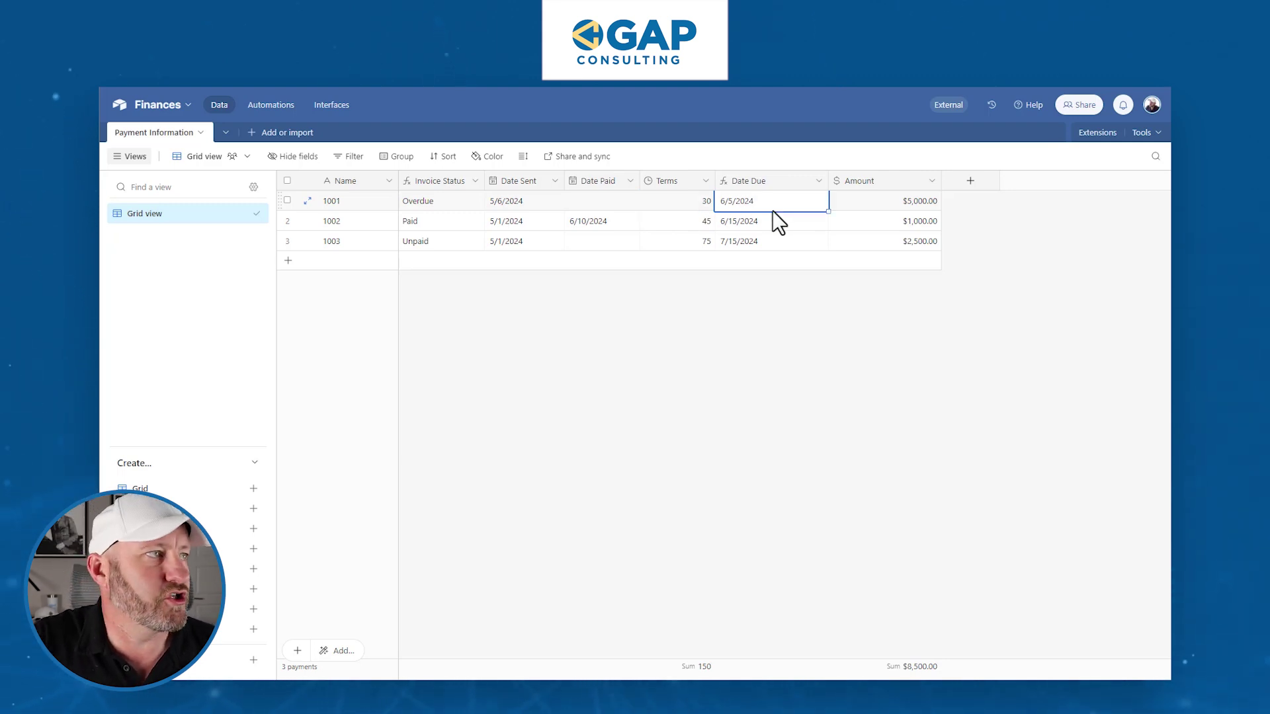
pyautogui.click(522, 221)
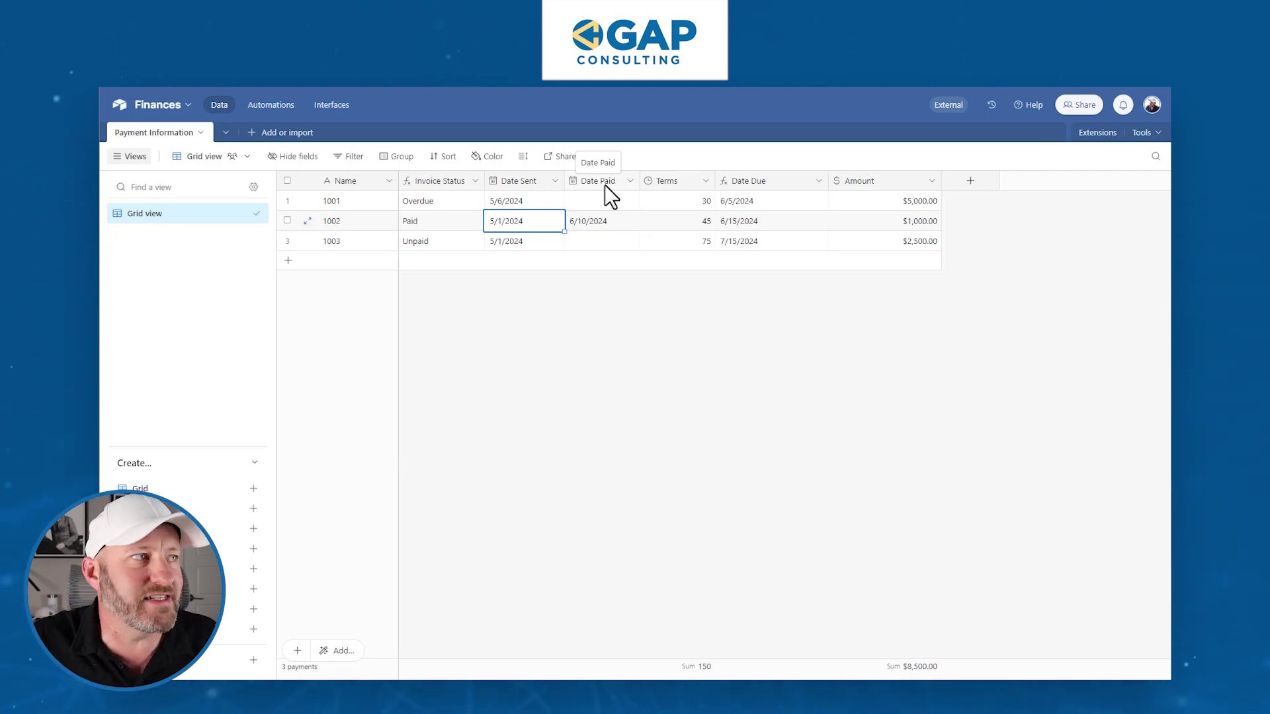
# Open the Invoice Status field editor to see its nested IF formula for Paid, Overdue and Unpaid.
pyautogui.doubleClick(433, 178)
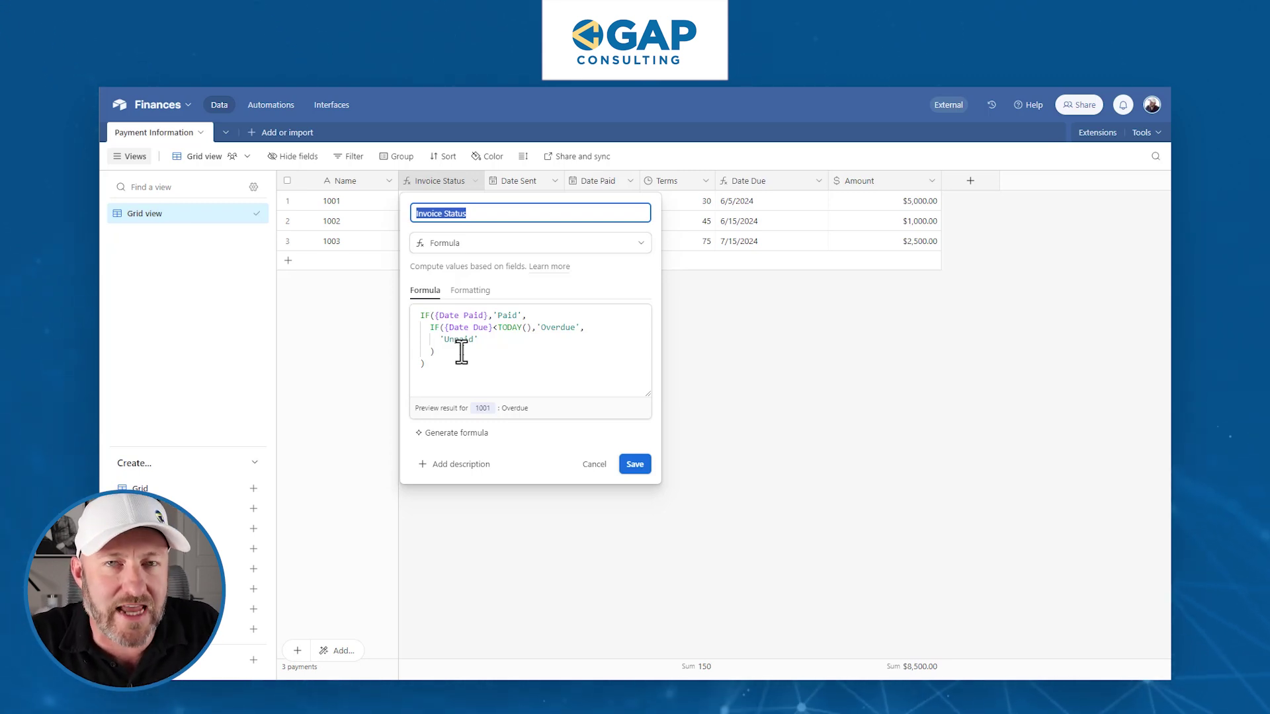
pyautogui.click(462, 295)
# Switch Invoice Status to single-select output with ERROR as the fallback for unmatched values.
pyautogui.click(465, 293)
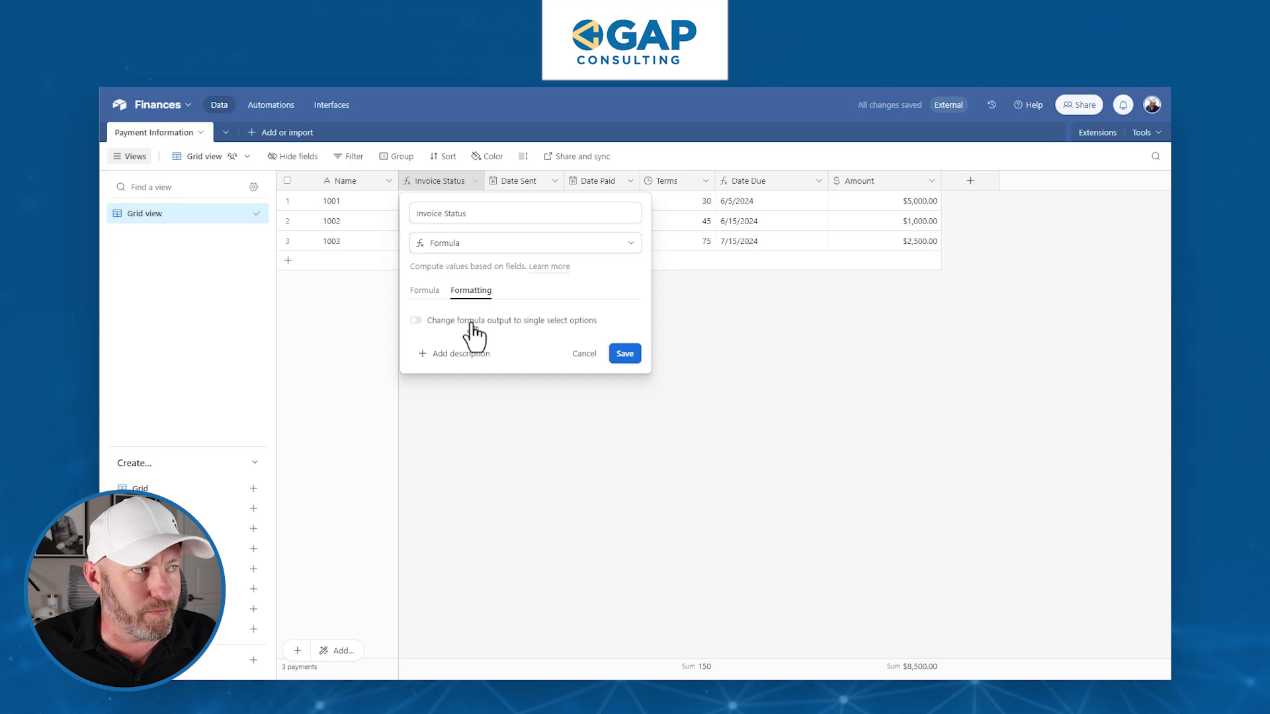
pyautogui.click(471, 322)
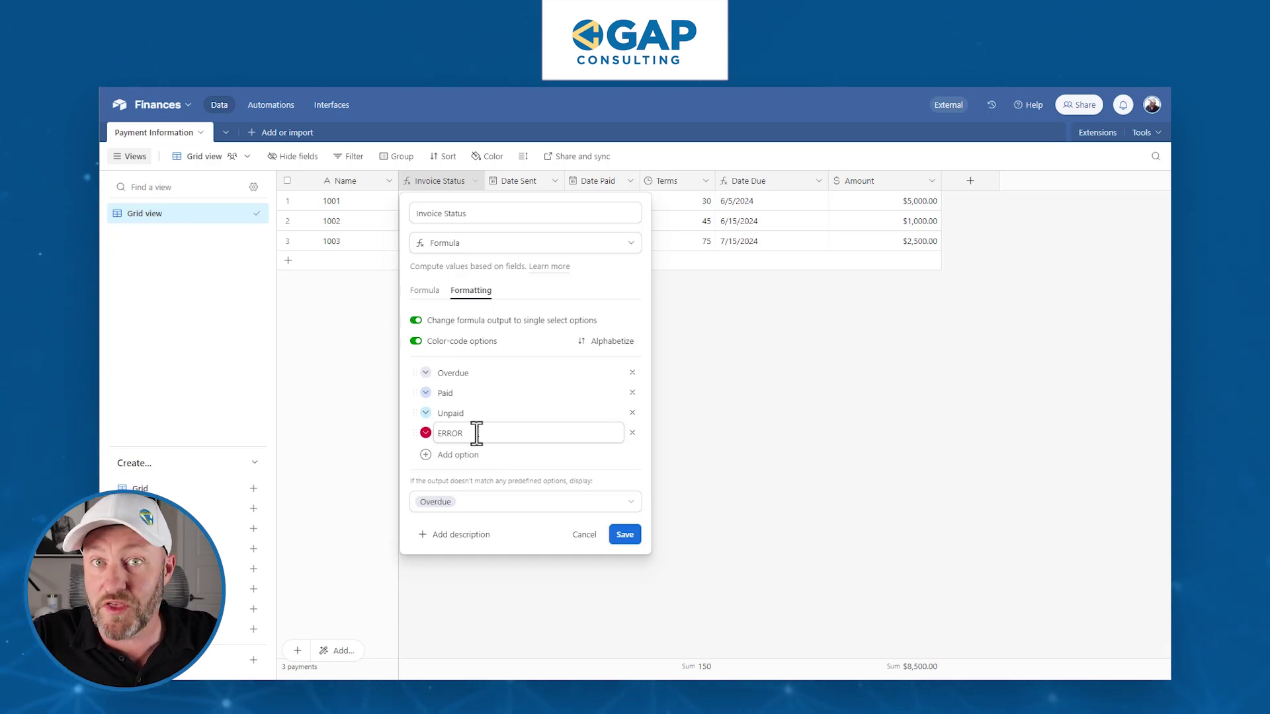
pyautogui.click(485, 506)
pyautogui.click(503, 479)
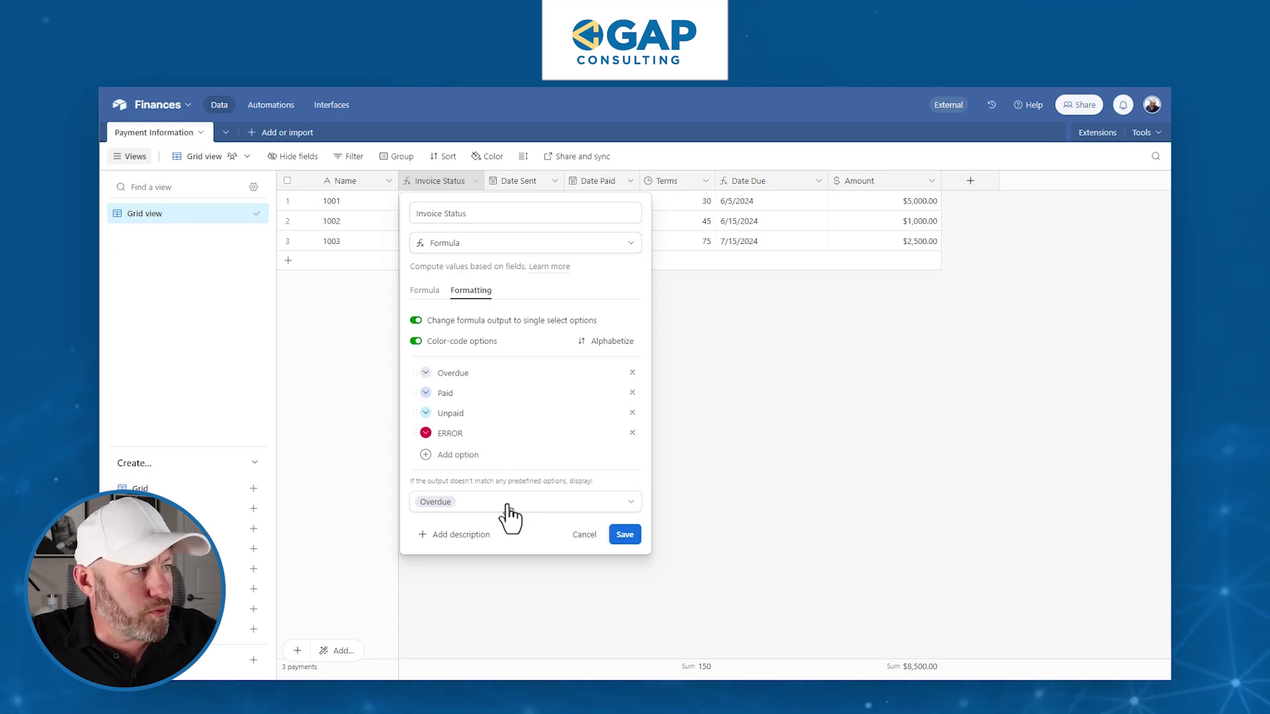
pyautogui.click(508, 504)
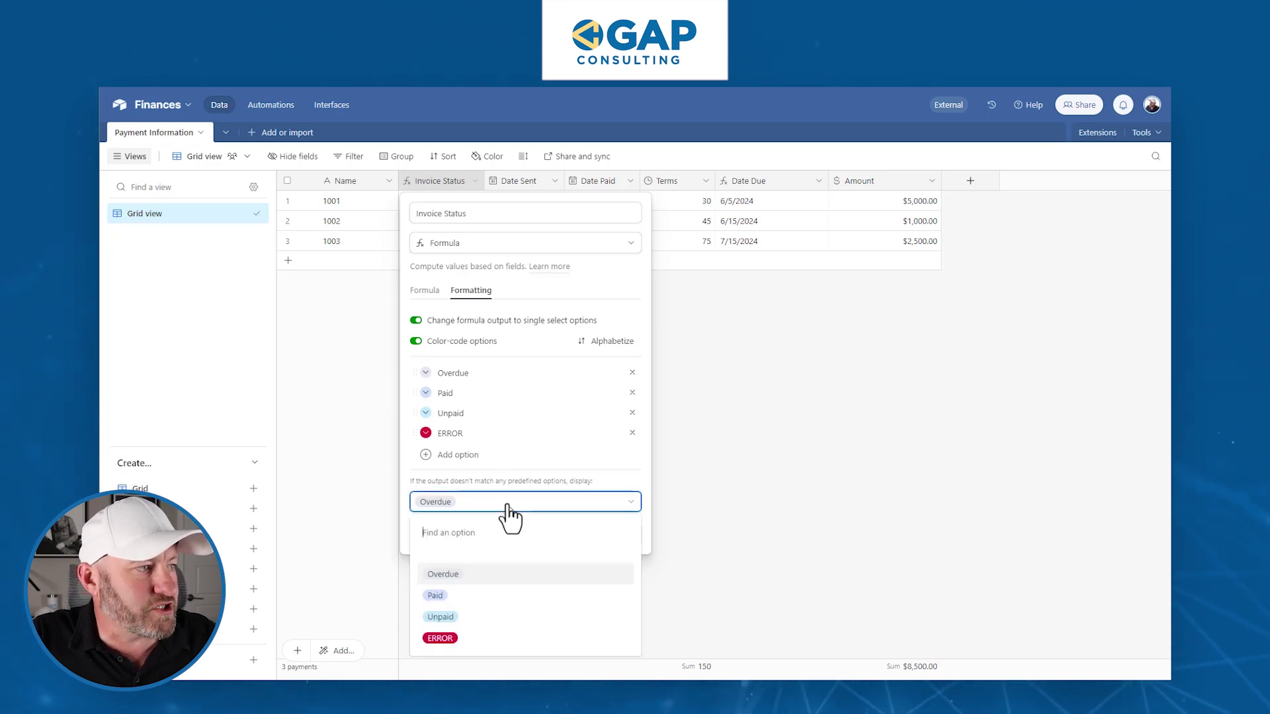
pyautogui.click(490, 639)
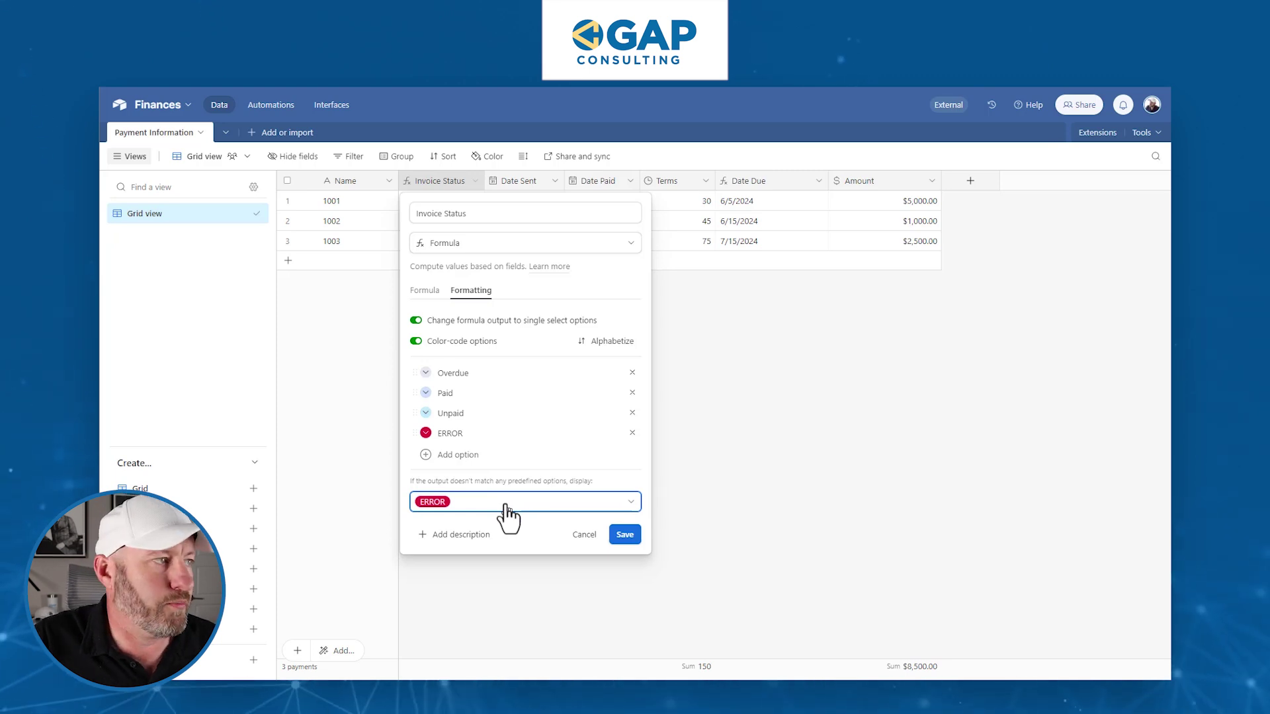
# Colour the options: Overdue red, Paid dark green, Unpaid light blue.
pyautogui.click(418, 372)
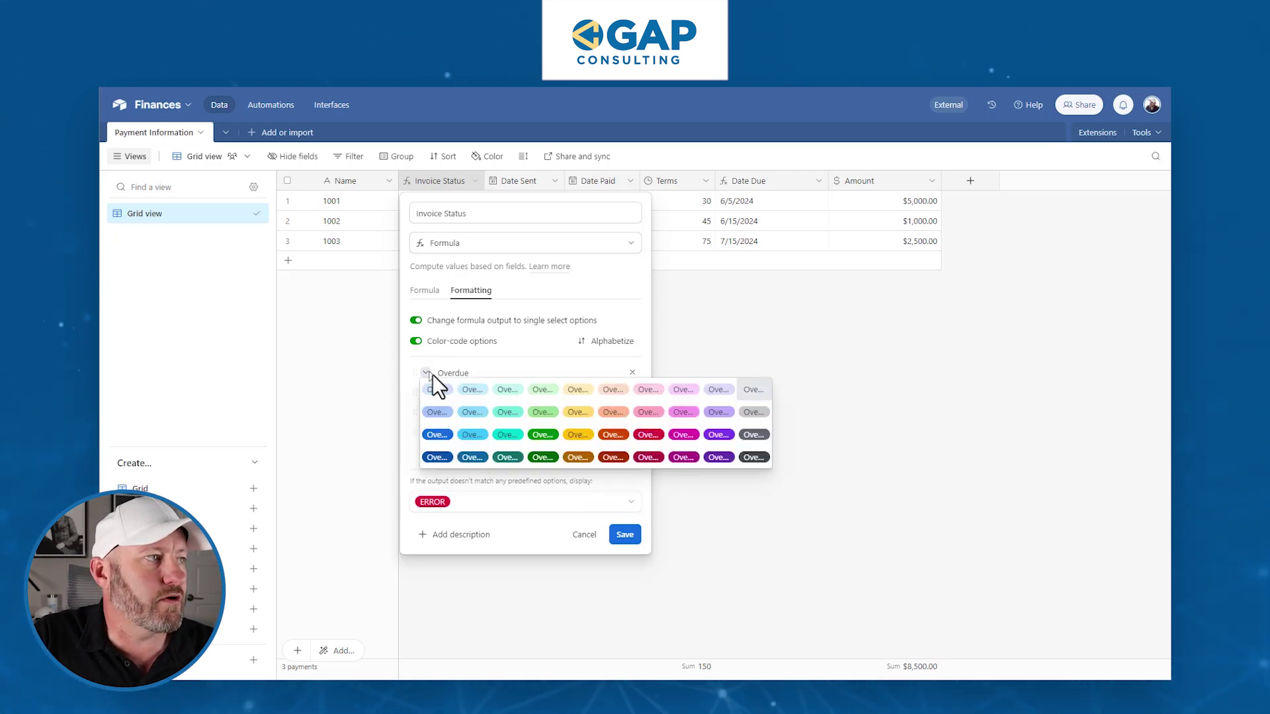
pyautogui.click(639, 435)
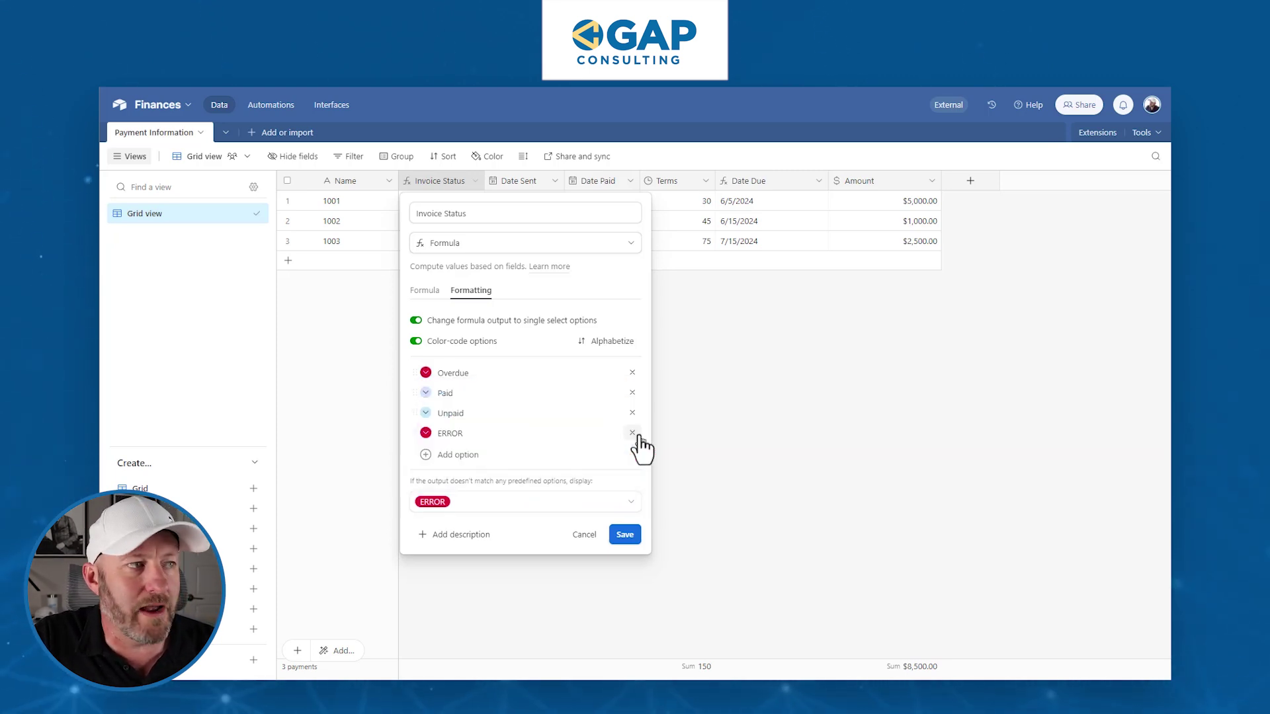
pyautogui.click(425, 393)
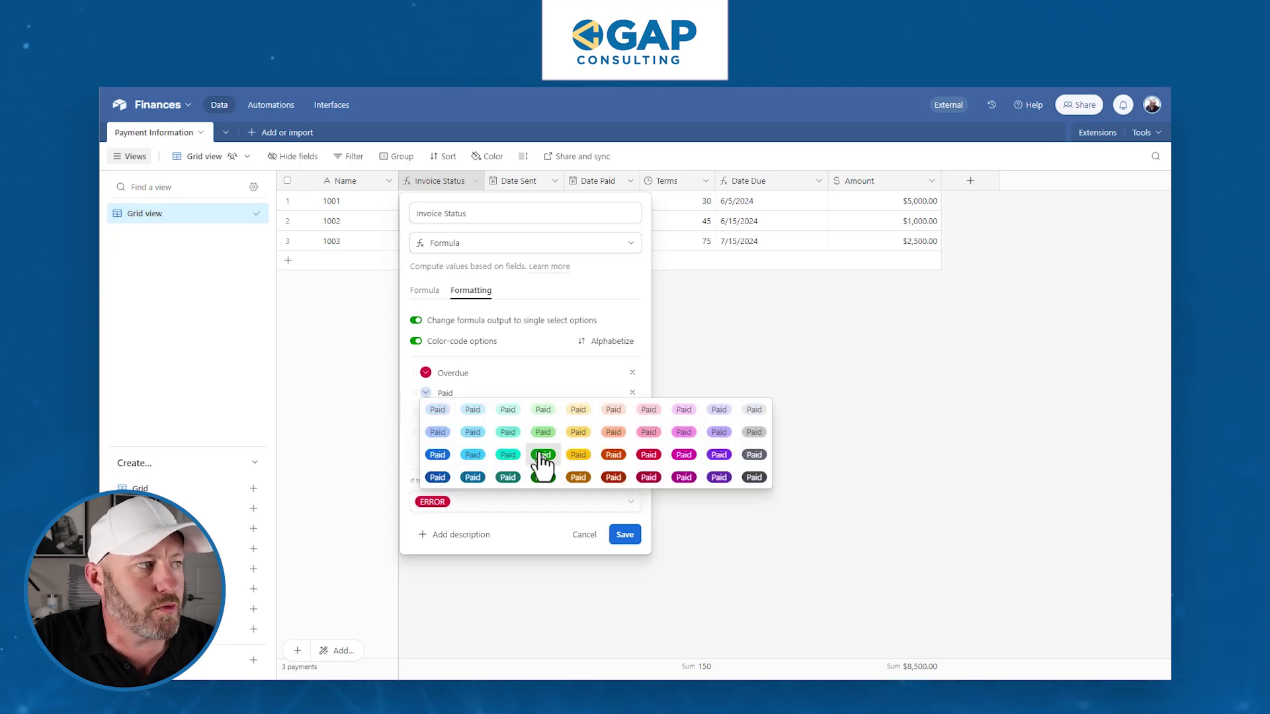
pyautogui.click(542, 455)
pyautogui.click(426, 414)
pyautogui.click(481, 475)
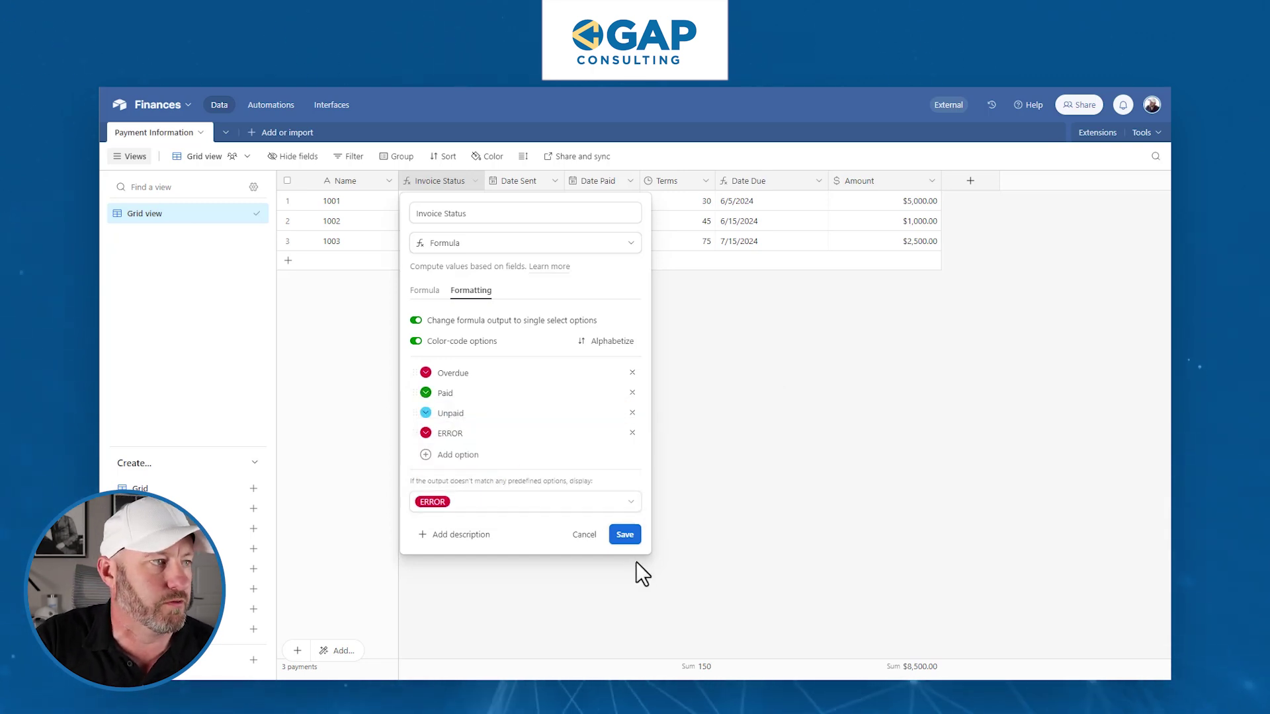
# Save the Invoice Status change despite the interface dependency, then select the dashboard's Payments group.
pyautogui.click(625, 536)
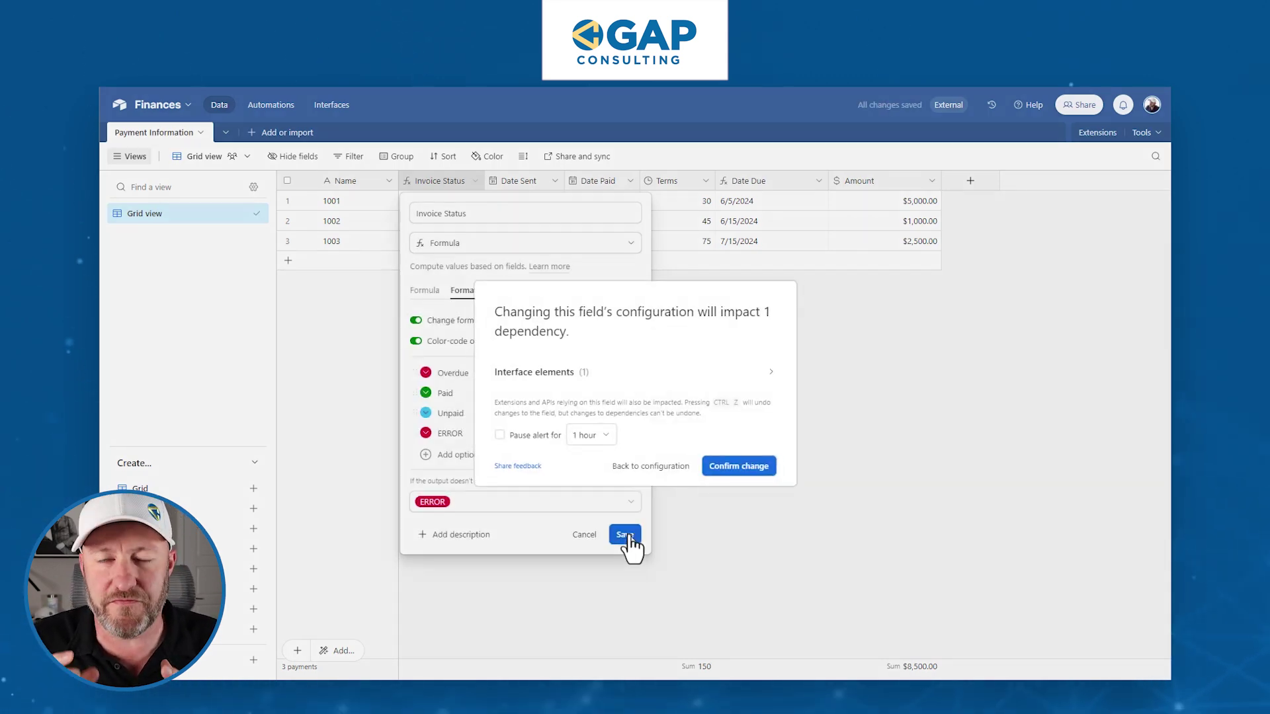
pyautogui.click(738, 466)
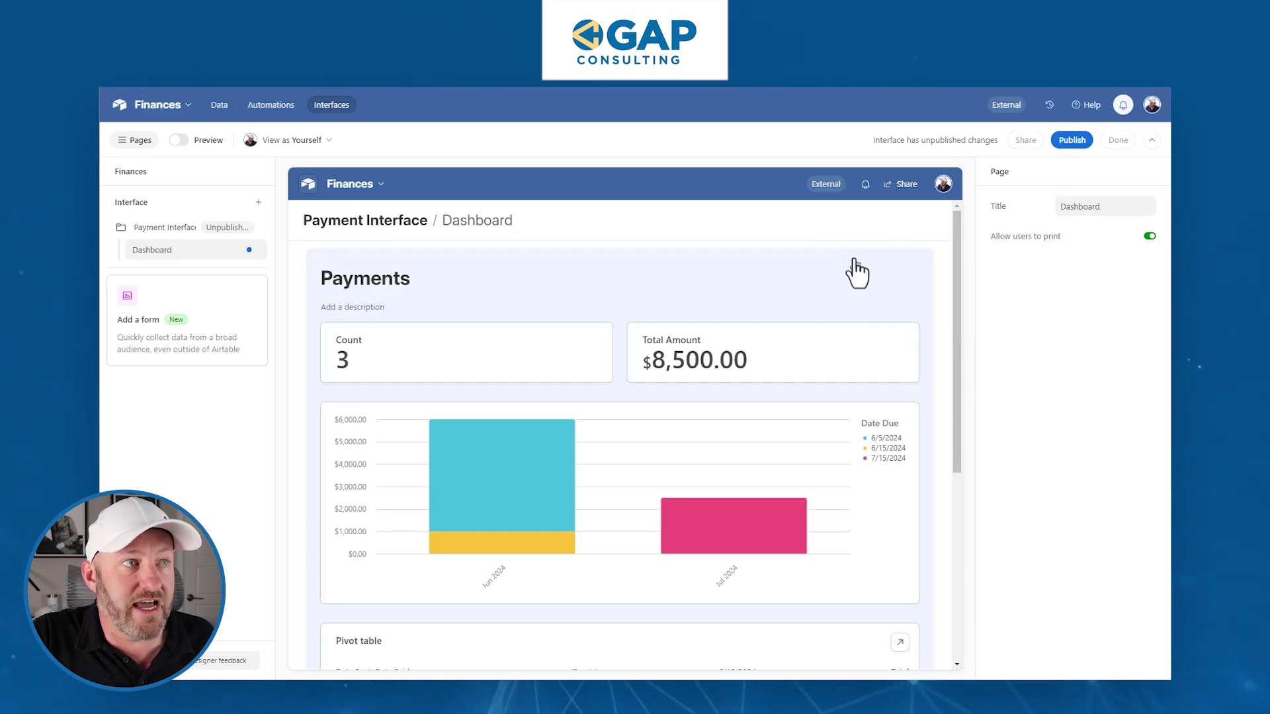
pyautogui.click(853, 261)
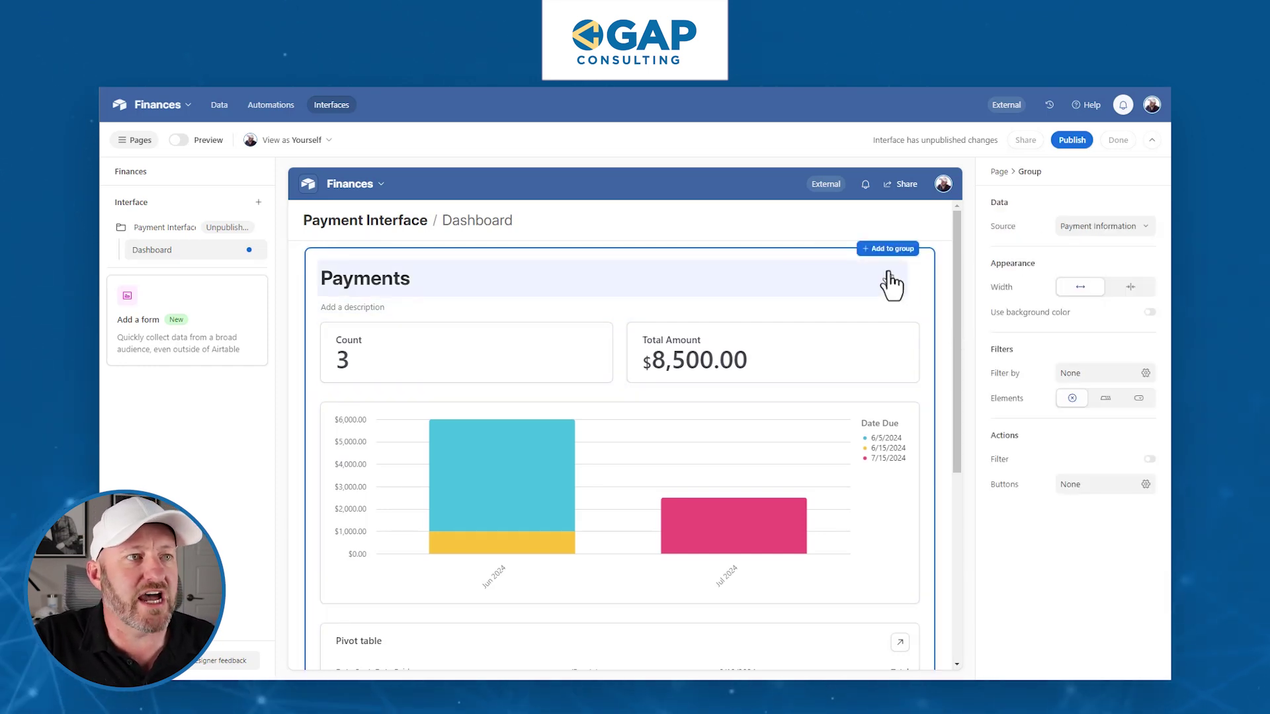
# Add an Invoice Status dropdown filter to the Payments group and review its choices.
pyautogui.click(1138, 399)
pyautogui.click(1106, 429)
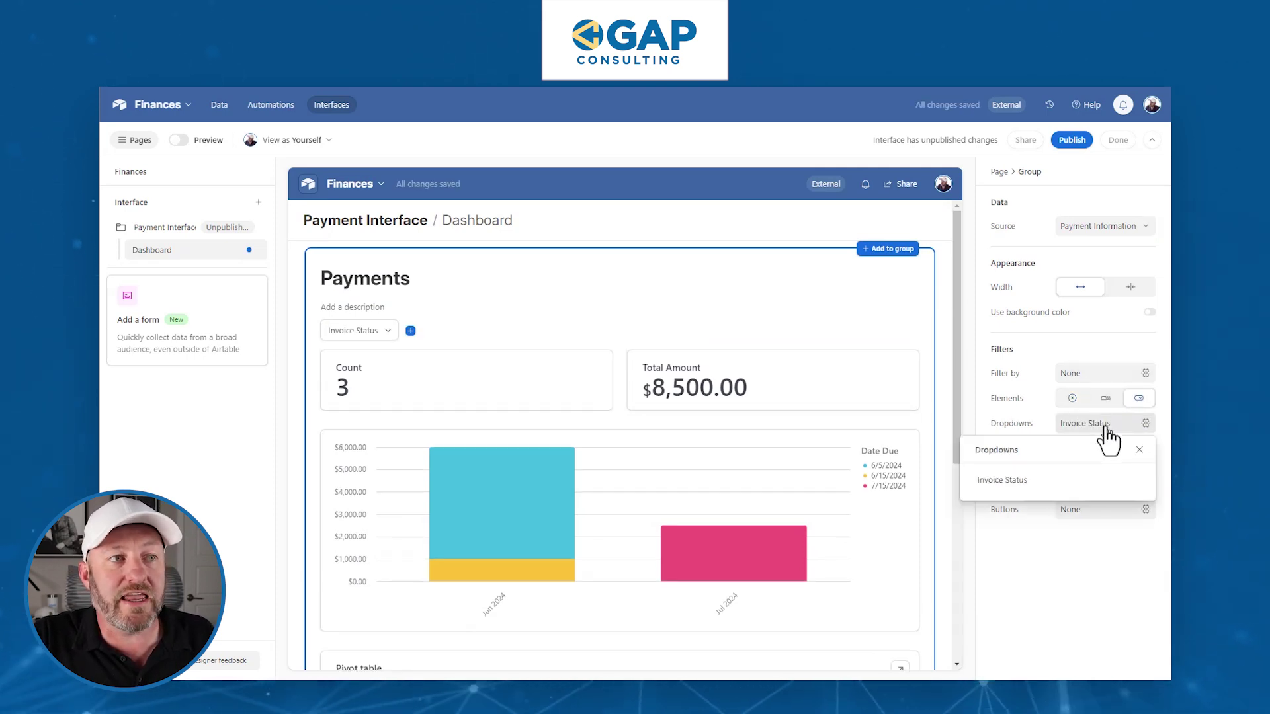
pyautogui.click(1108, 436)
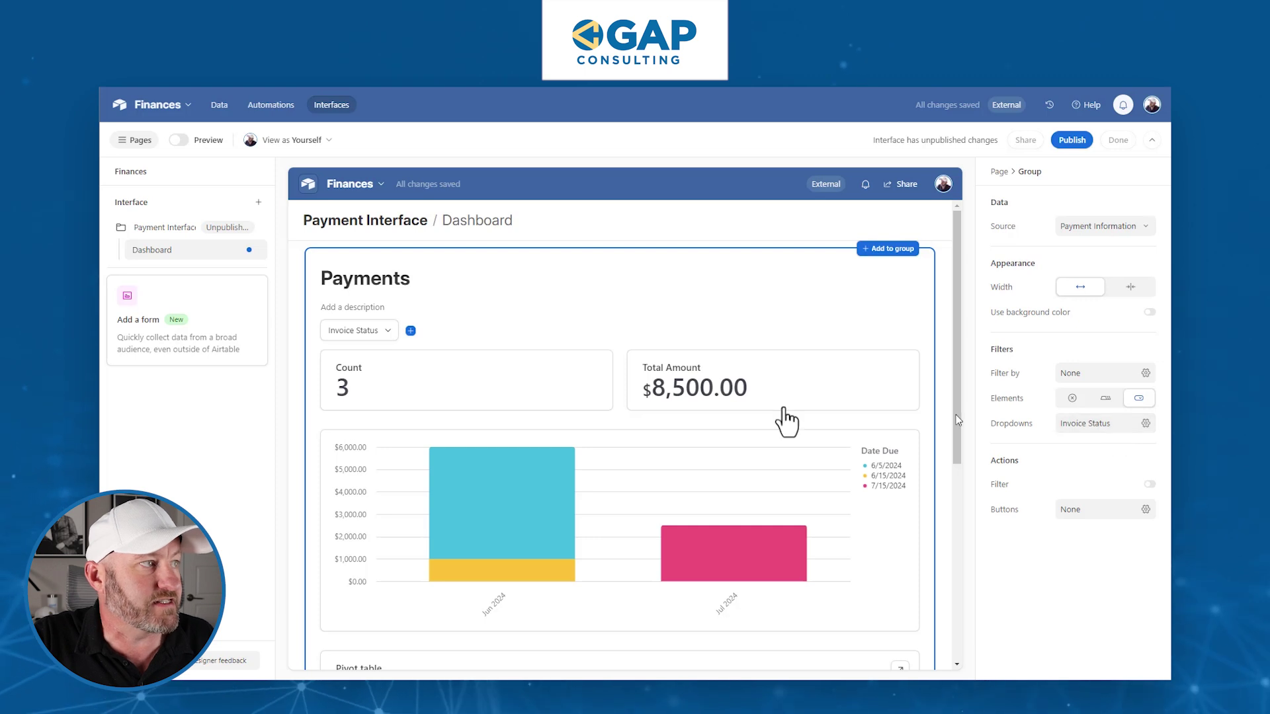
pyautogui.click(368, 334)
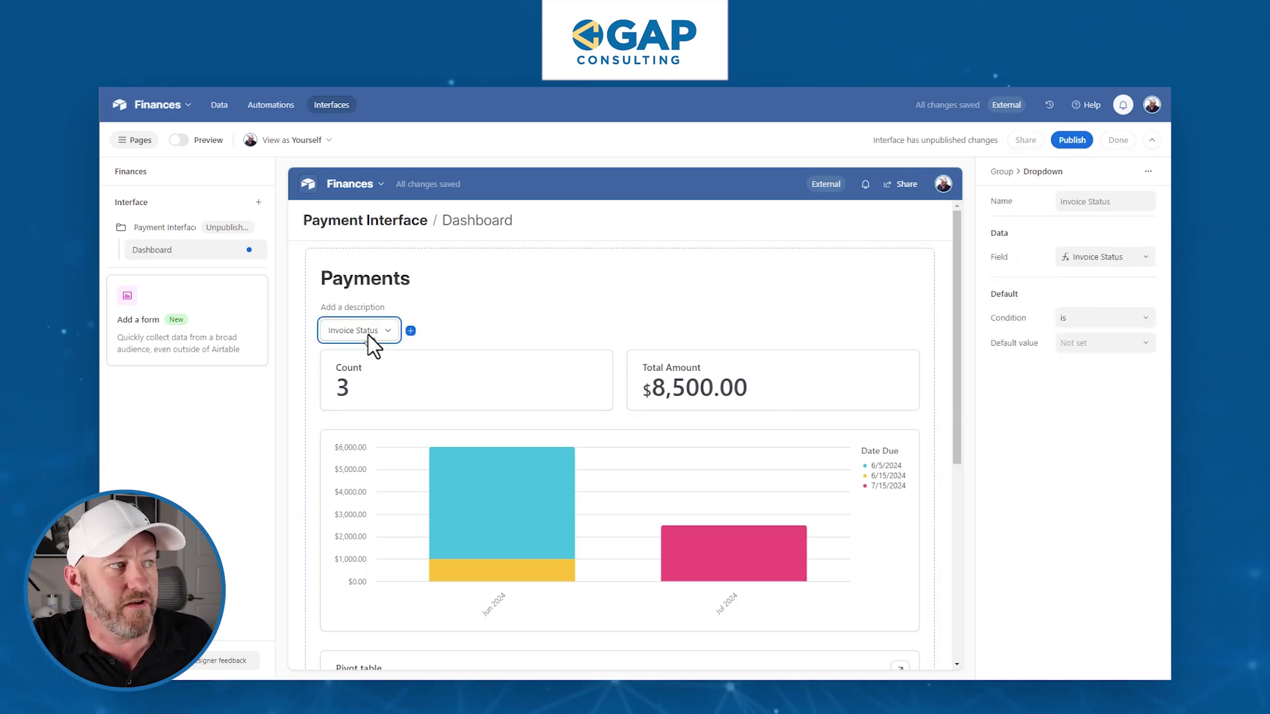
pyautogui.click(367, 334)
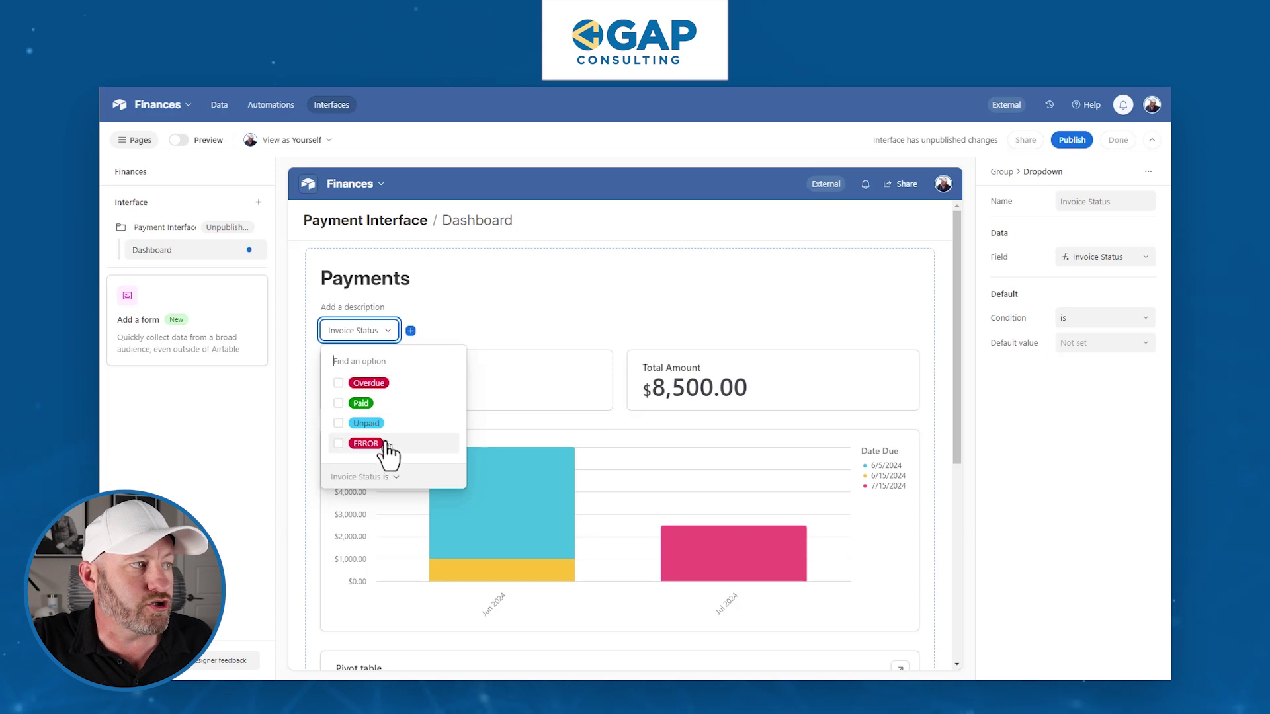
pyautogui.click(722, 244)
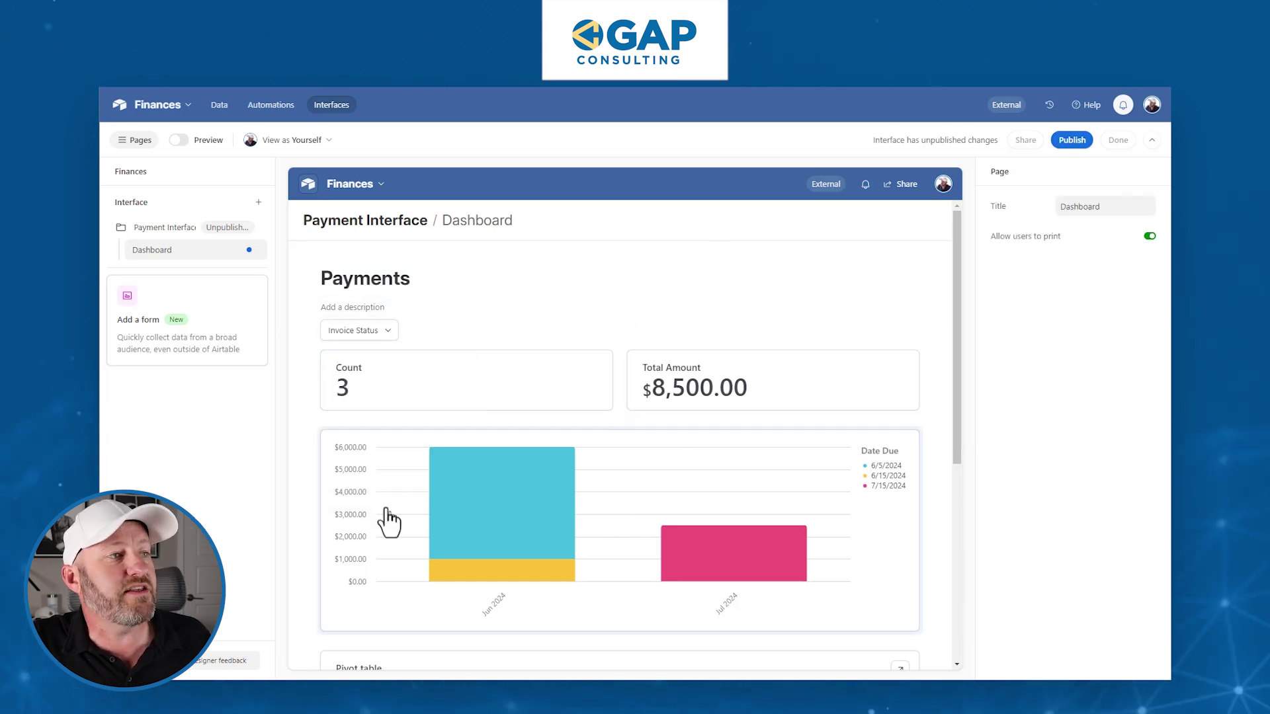
pyautogui.click(517, 522)
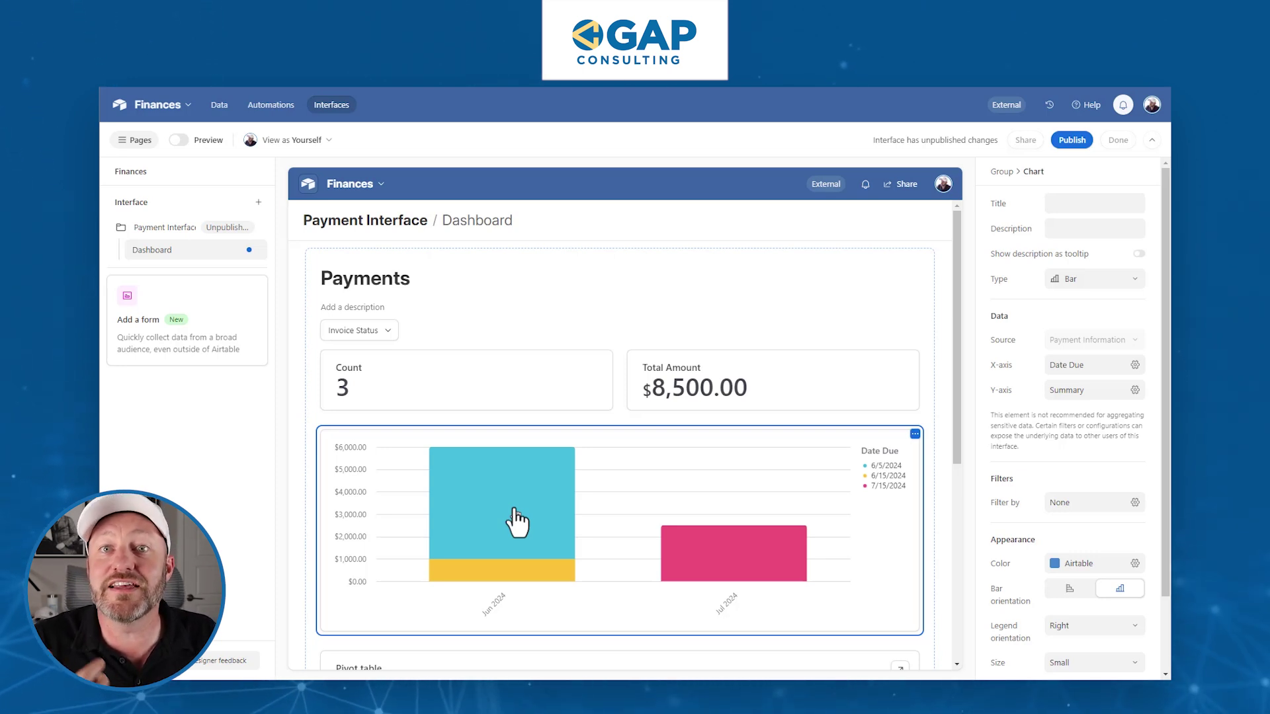
# Filter the Payments group to Overdue invoices only, showing 1 invoice totaling $5,000.00.
pyautogui.click(364, 334)
pyautogui.click(363, 336)
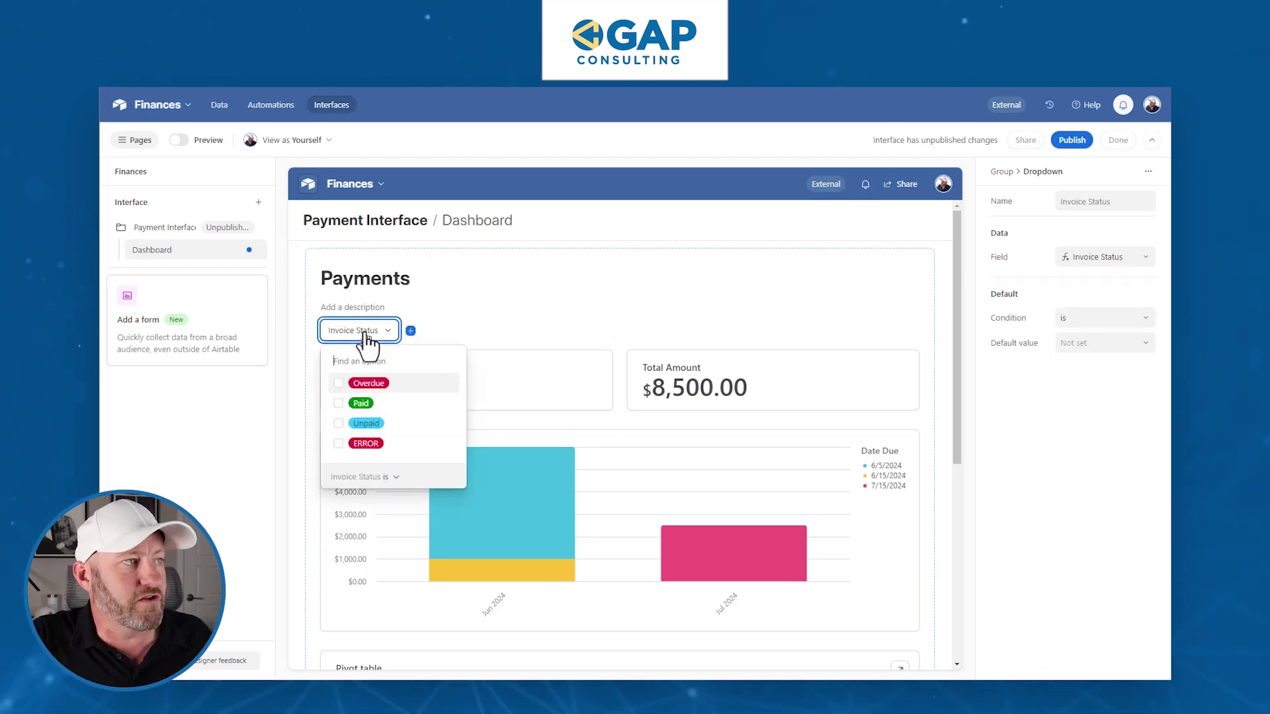
pyautogui.click(363, 411)
pyautogui.click(595, 320)
pyautogui.click(595, 315)
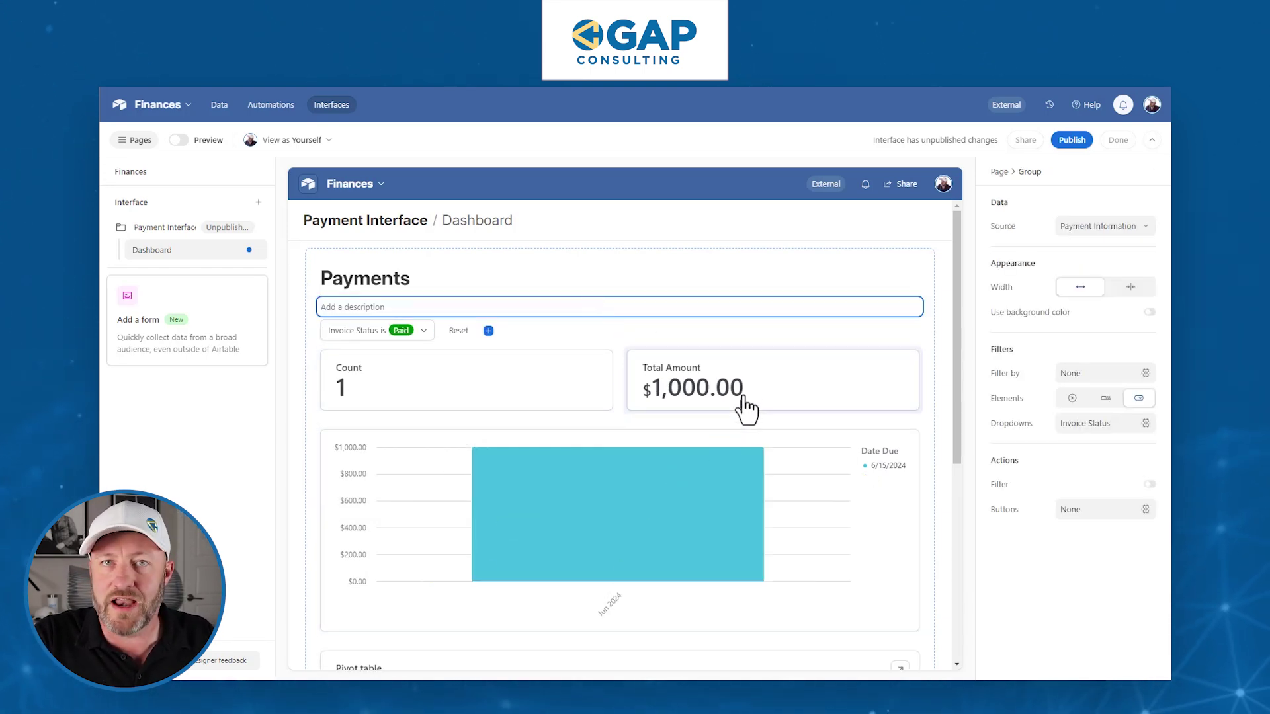
pyautogui.click(396, 334)
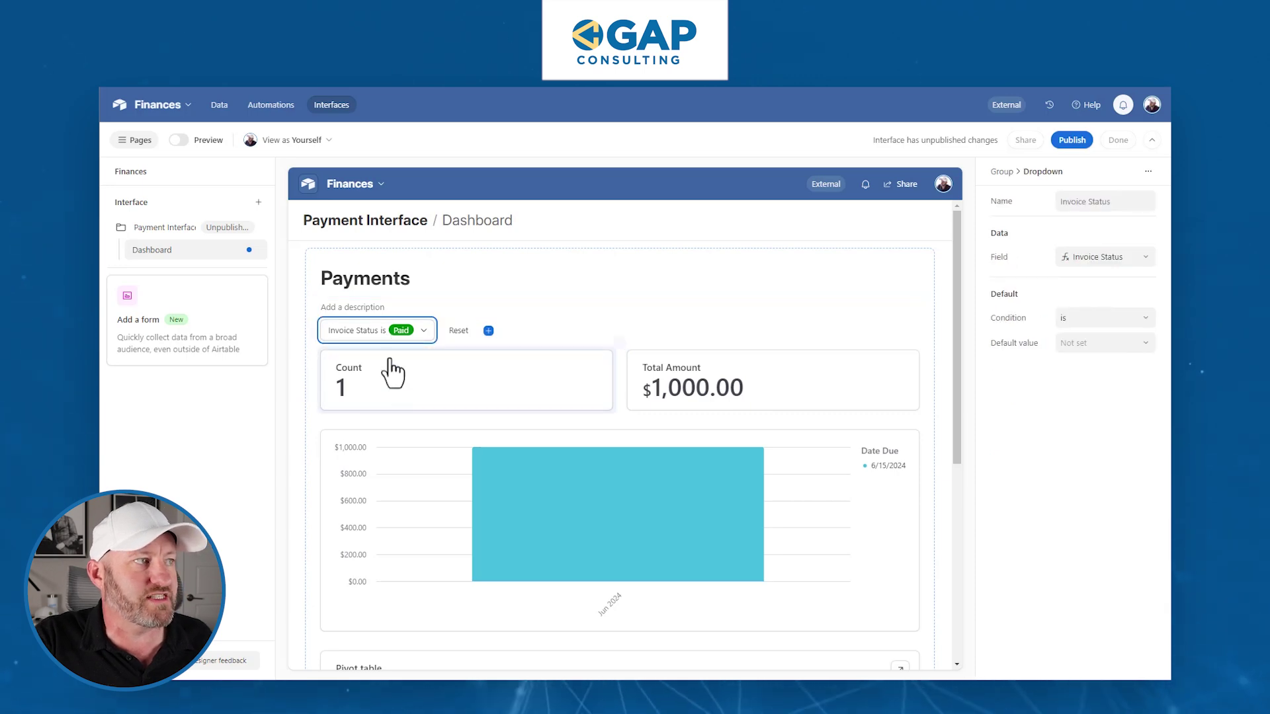
pyautogui.click(399, 334)
pyautogui.click(368, 384)
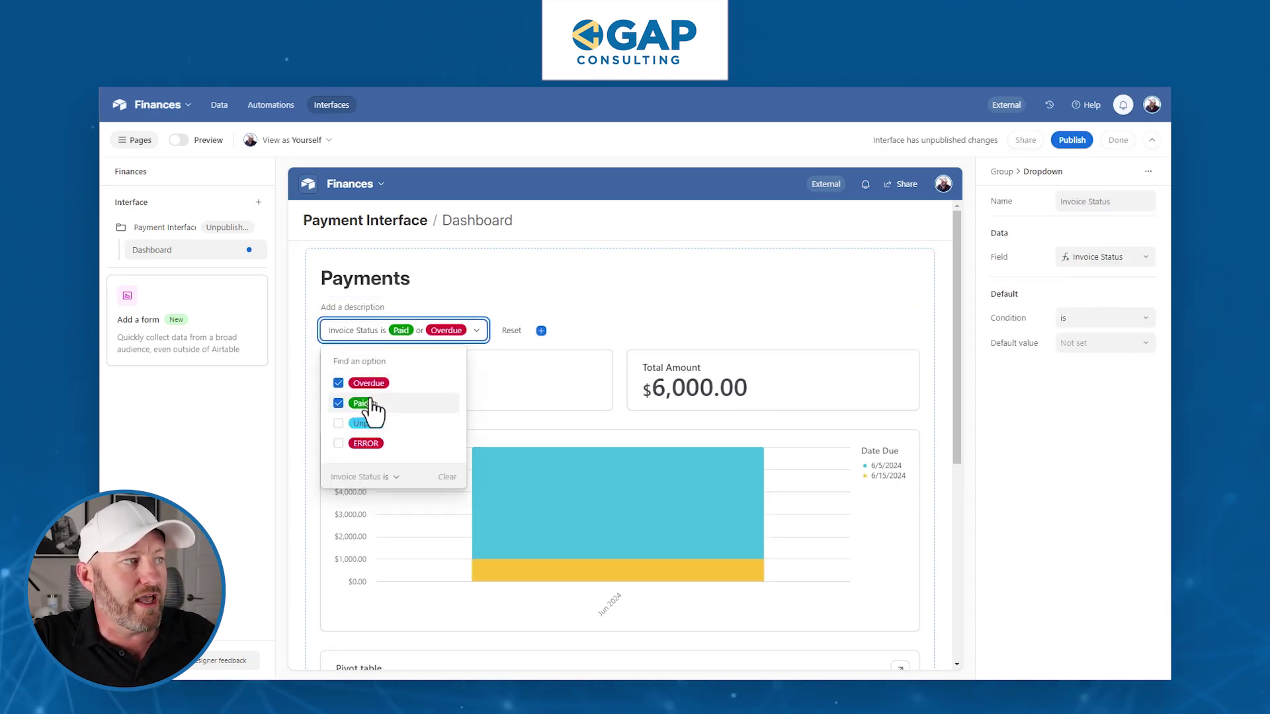
pyautogui.click(369, 405)
pyautogui.click(628, 278)
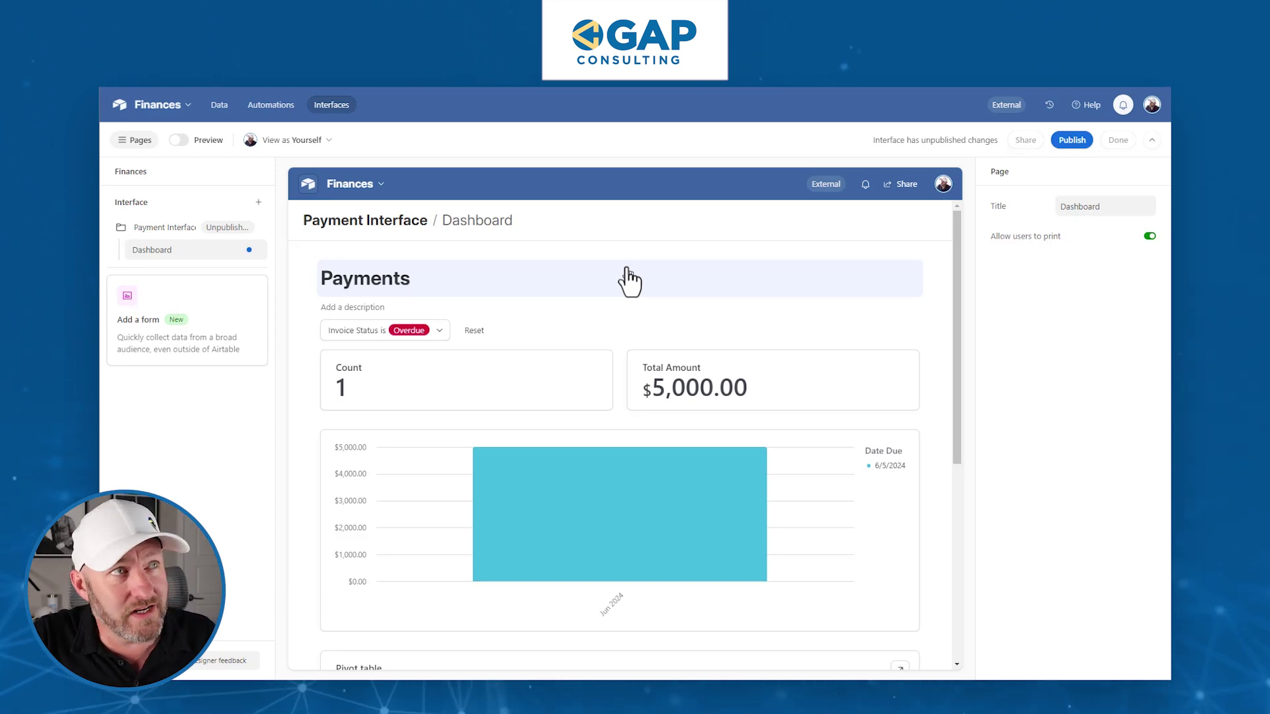
# In the data grid, turn off Invoice Status single-select output and save, confirming the dependency warning.
pyautogui.click(219, 104)
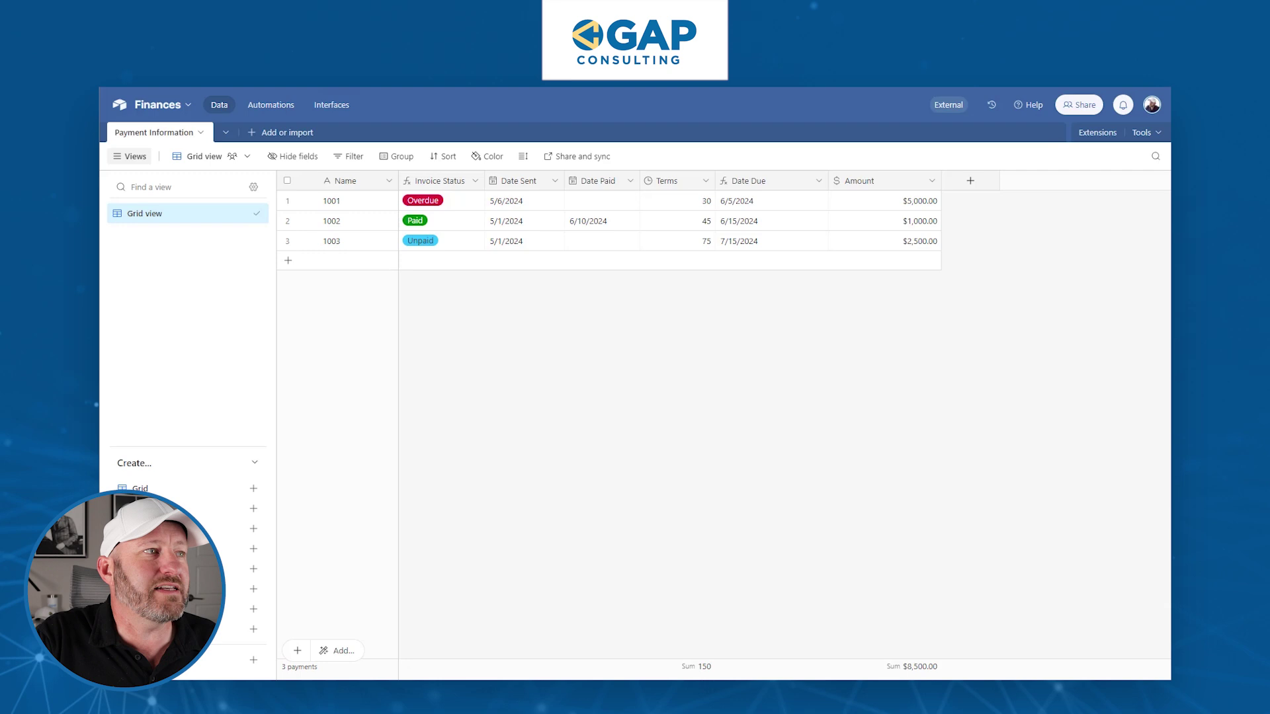
pyautogui.doubleClick(436, 185)
pyautogui.click(474, 288)
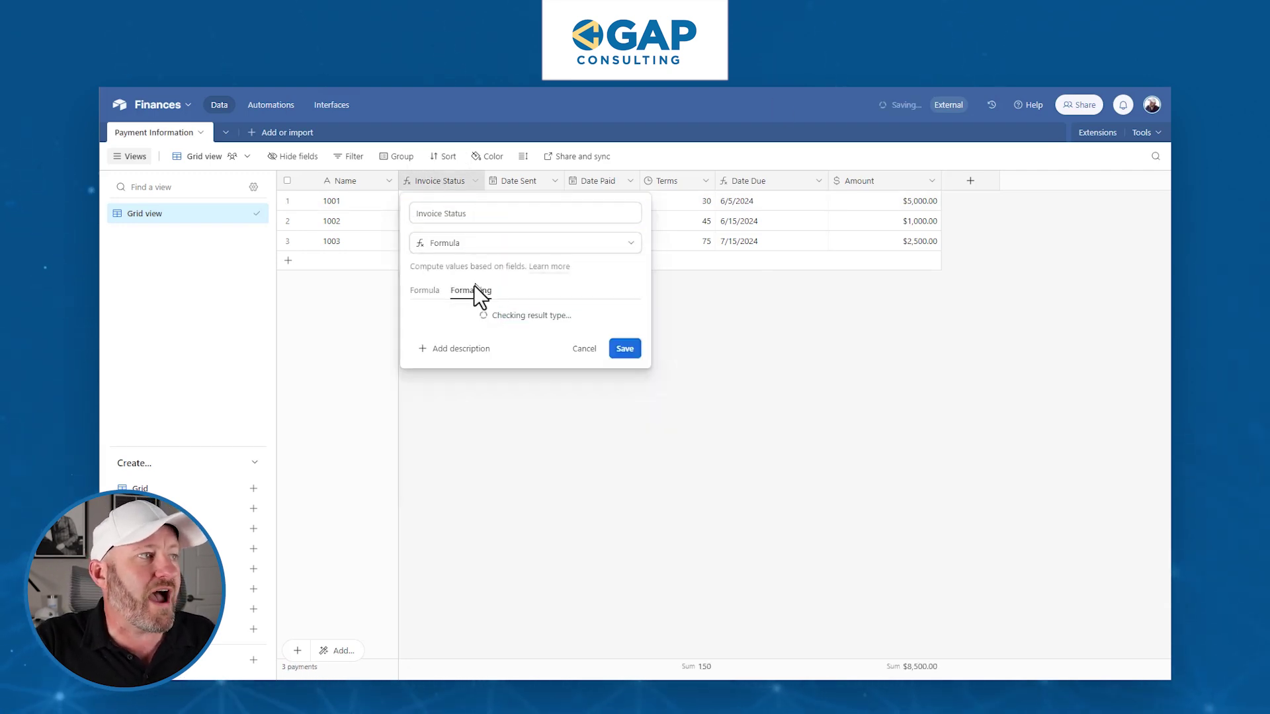
pyautogui.click(448, 321)
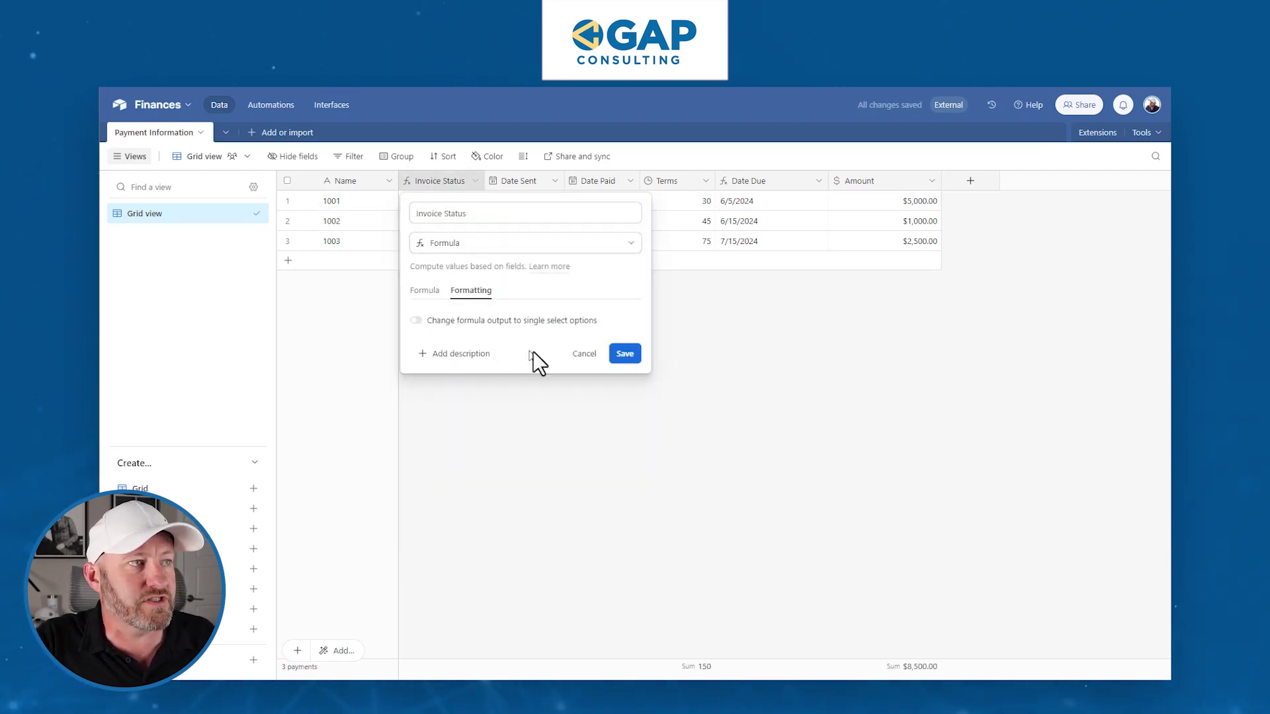
pyautogui.click(624, 355)
pyautogui.click(740, 478)
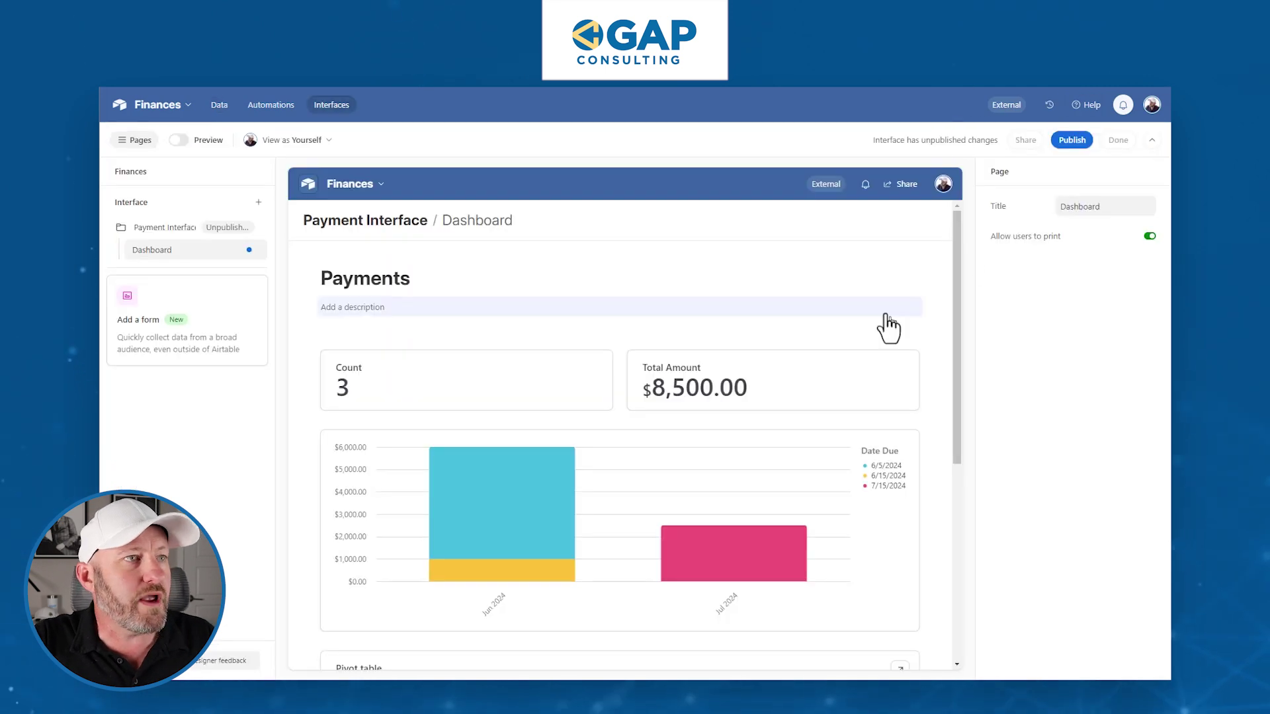
# Remove the Payments group's Invoice Status and Date Sent dropdowns, then re-add Date Sent as the only filter.
pyautogui.click(923, 324)
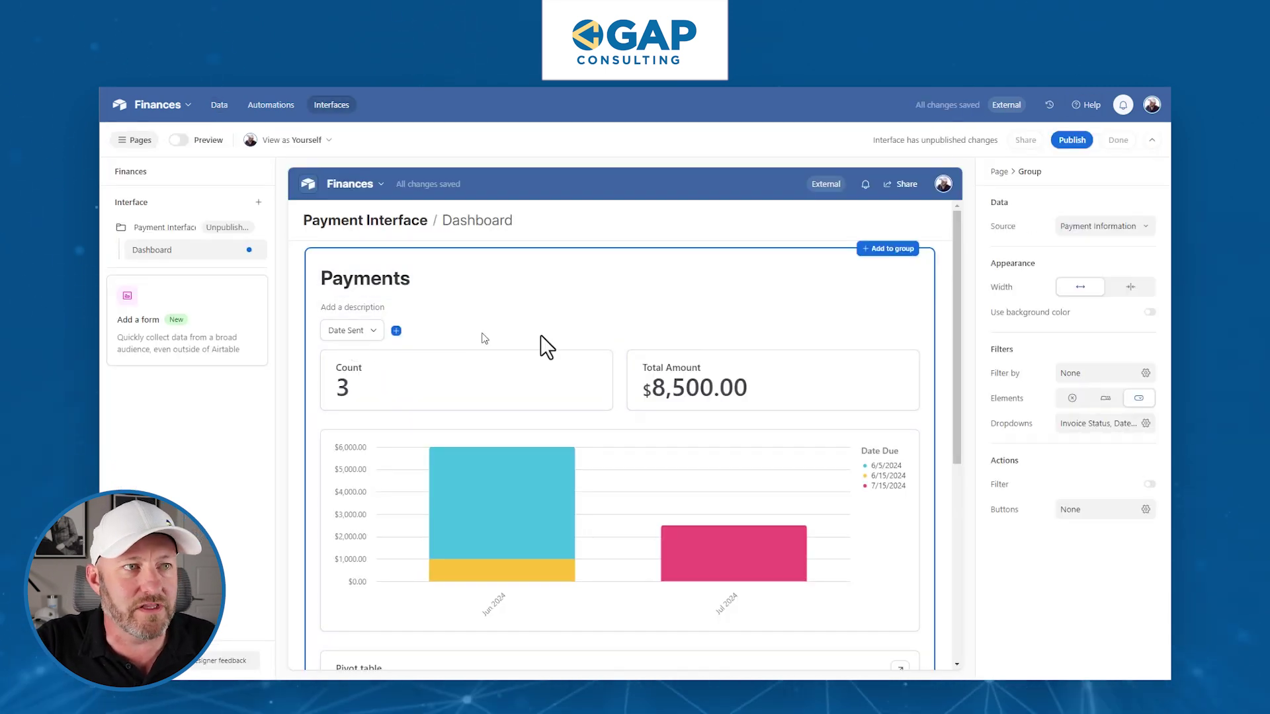
pyautogui.click(1101, 424)
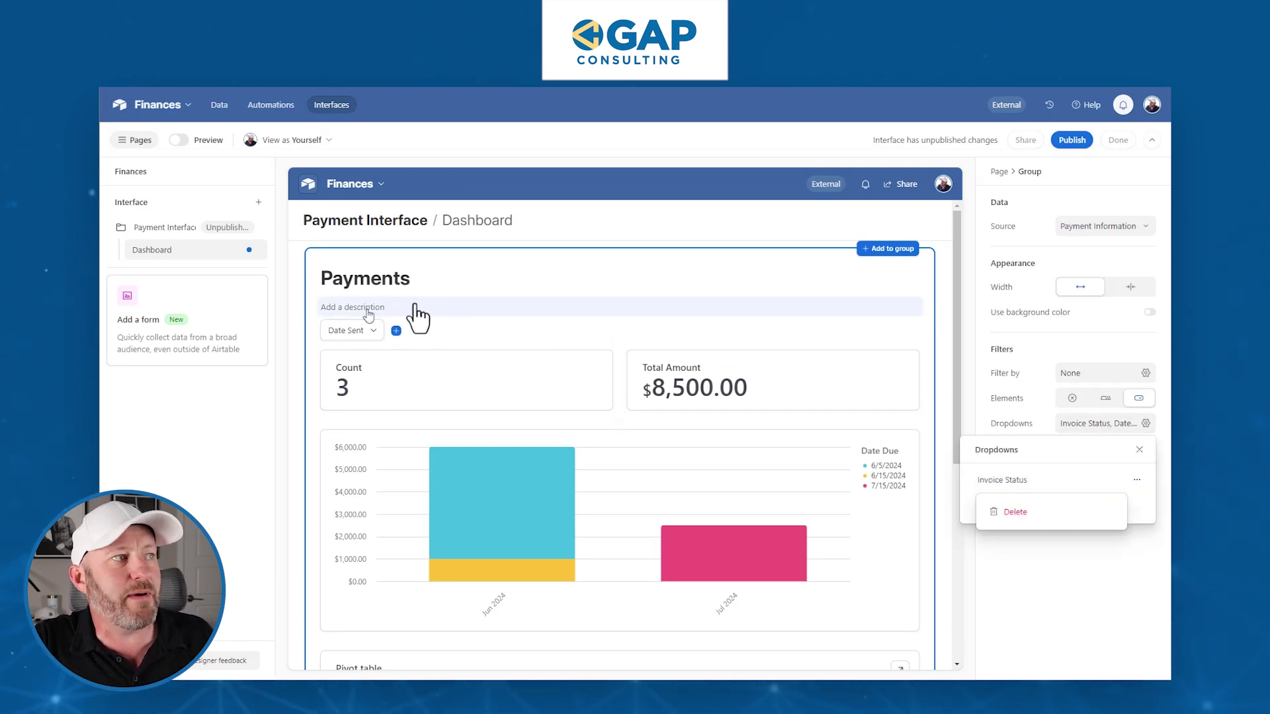
pyautogui.click(1136, 479)
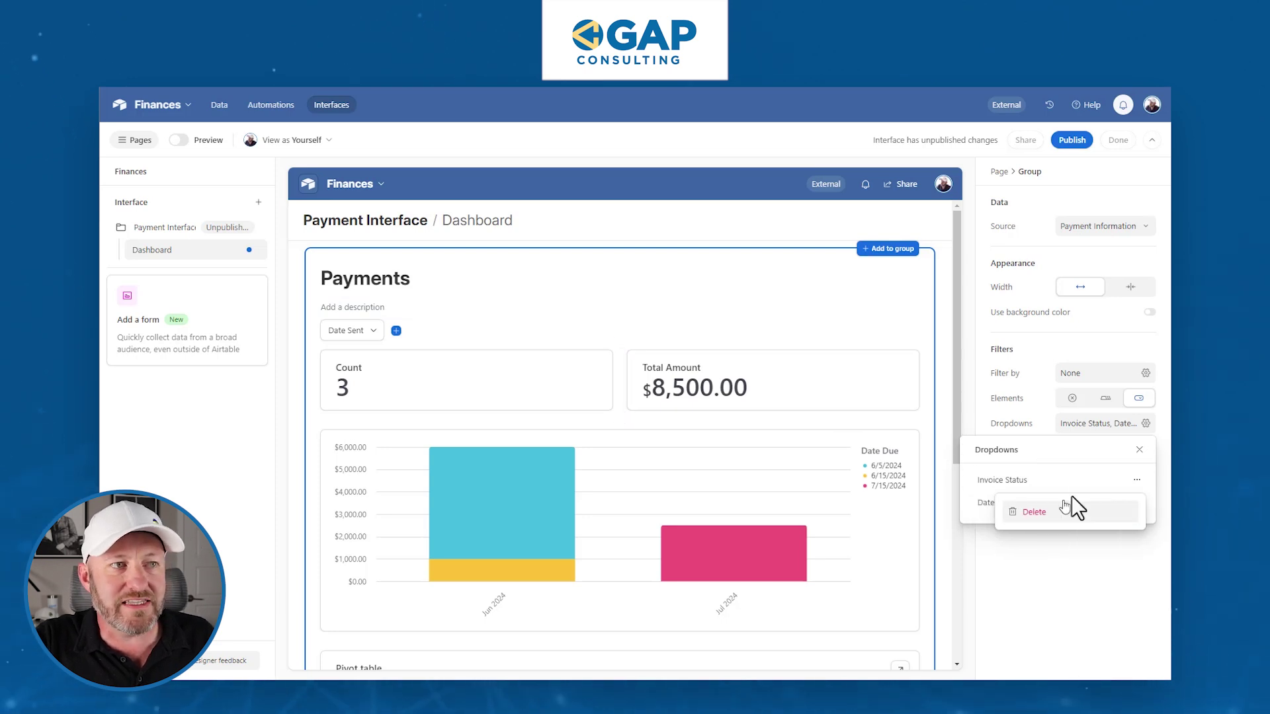
pyautogui.click(1061, 513)
pyautogui.click(1136, 479)
pyautogui.click(1083, 511)
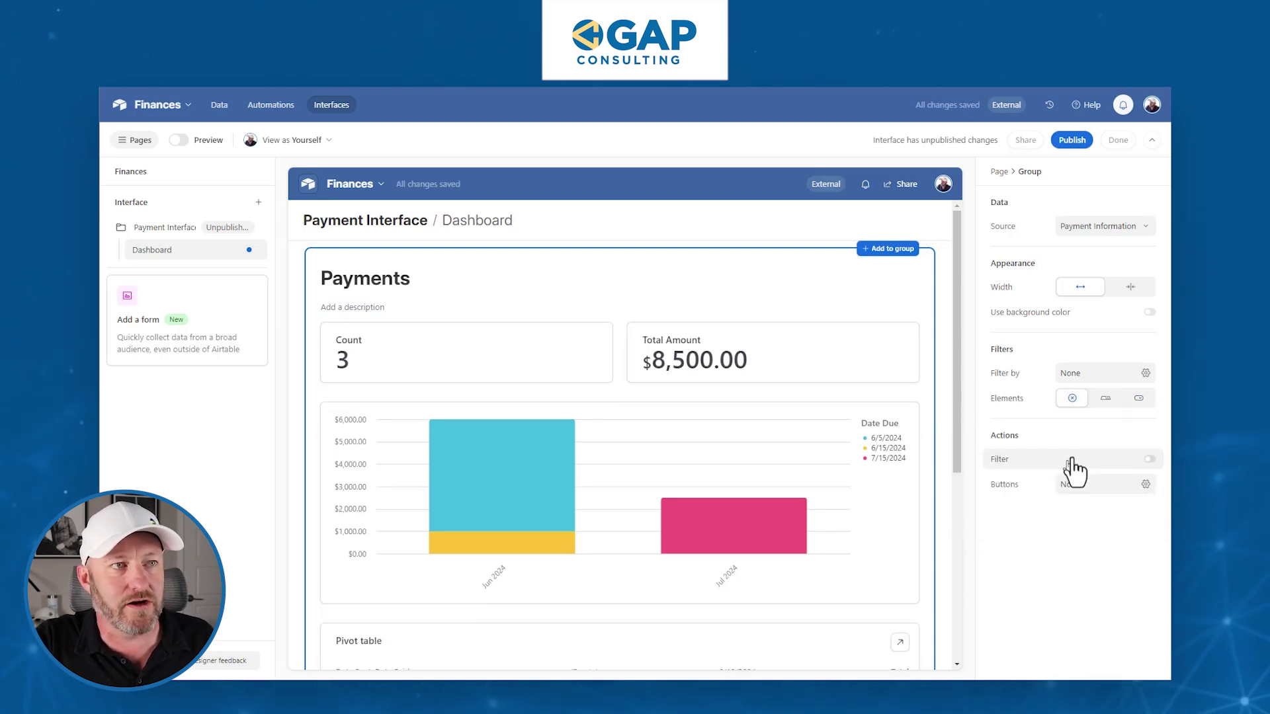
pyautogui.click(1138, 398)
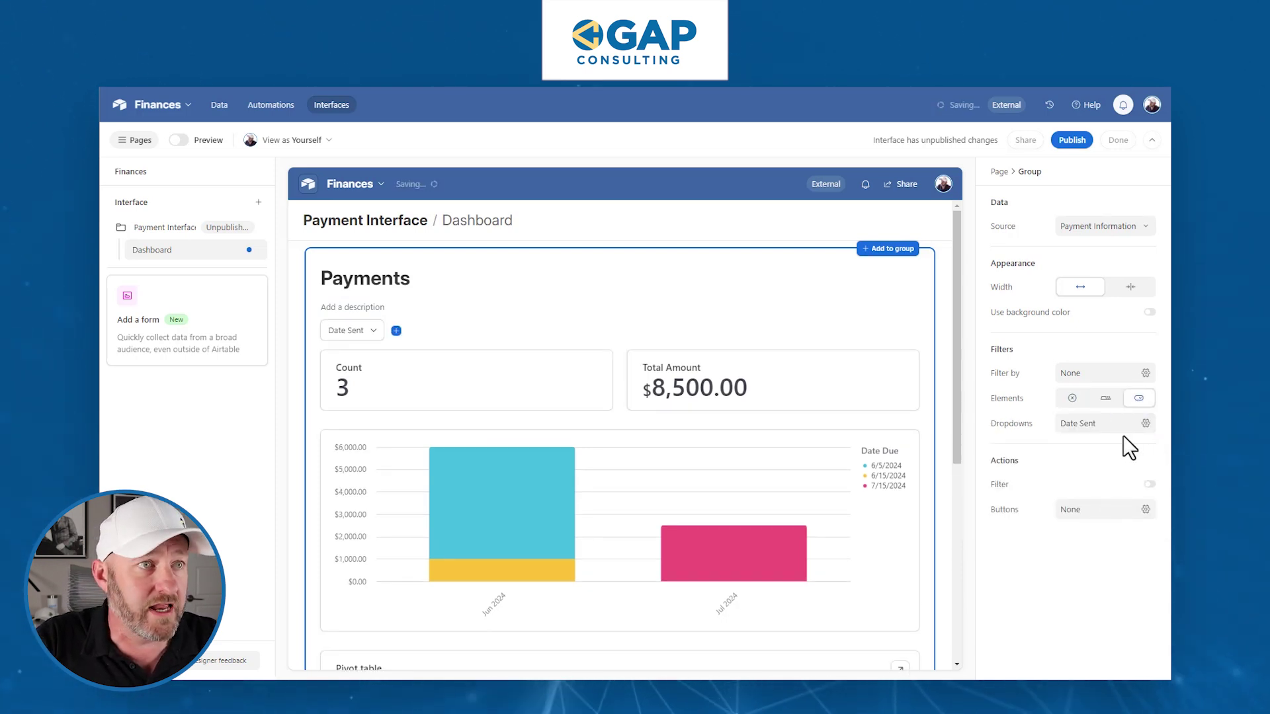
pyautogui.click(1121, 427)
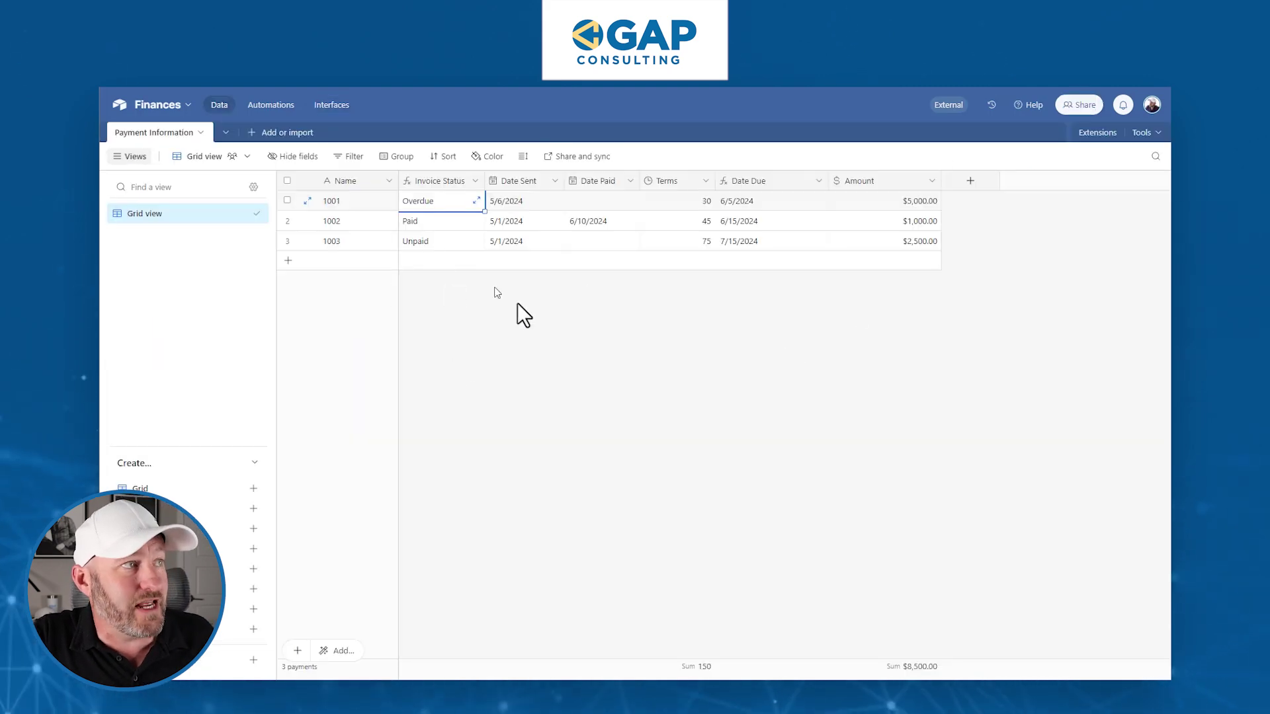
# Select the three Invoice Status cells and start adding a new field to the table.
pyautogui.click(517, 303)
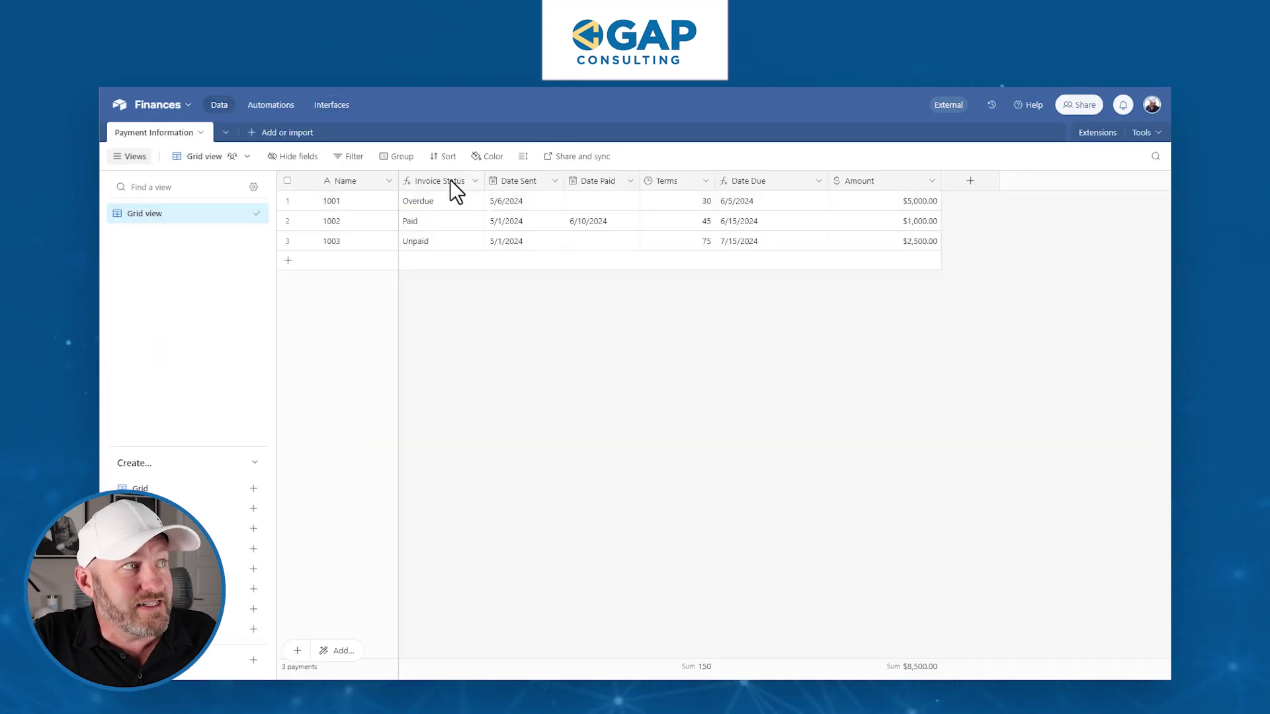
pyautogui.click(443, 240)
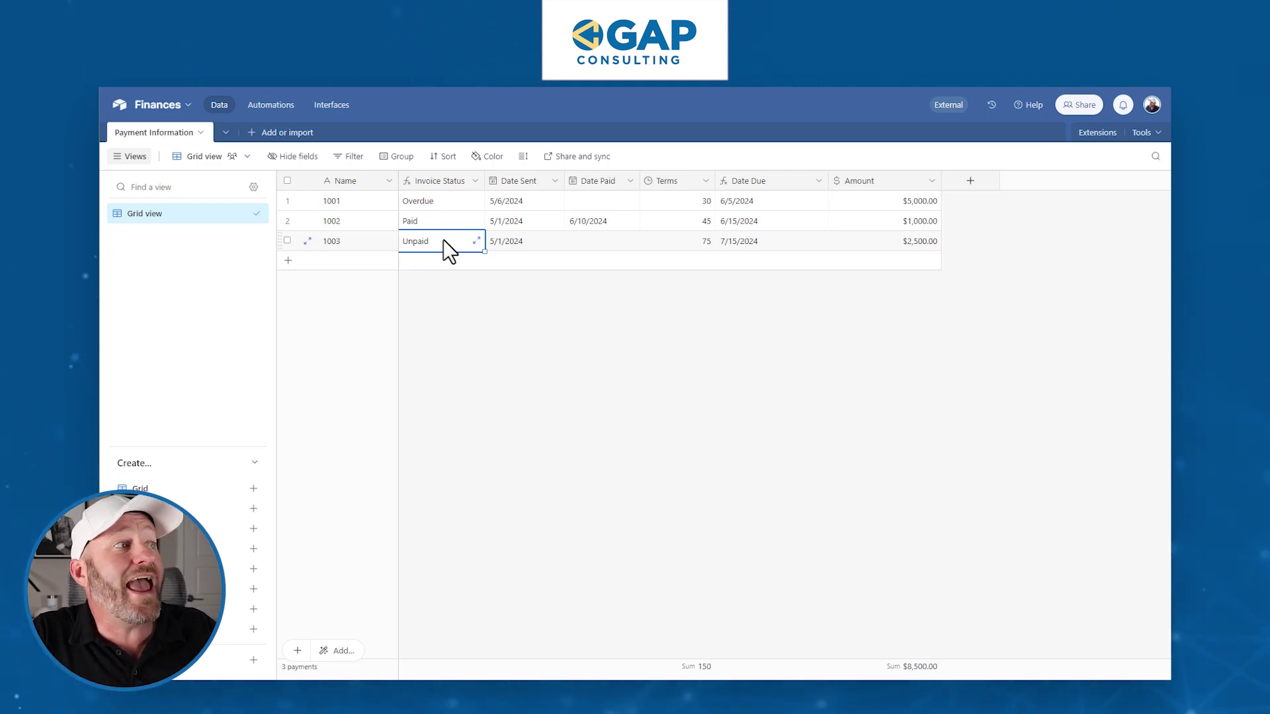
pyautogui.click(439, 184)
pyautogui.moveTo(440, 224); pyautogui.dragTo(440, 224)
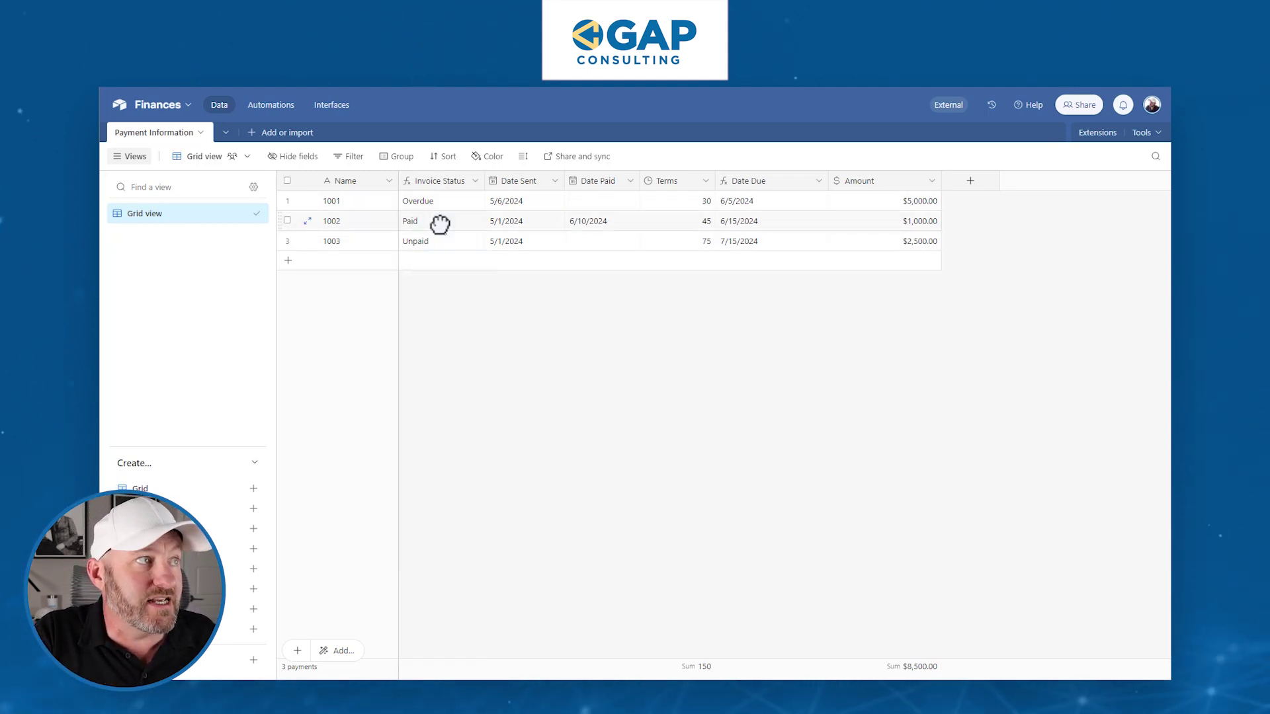
pyautogui.click(437, 180)
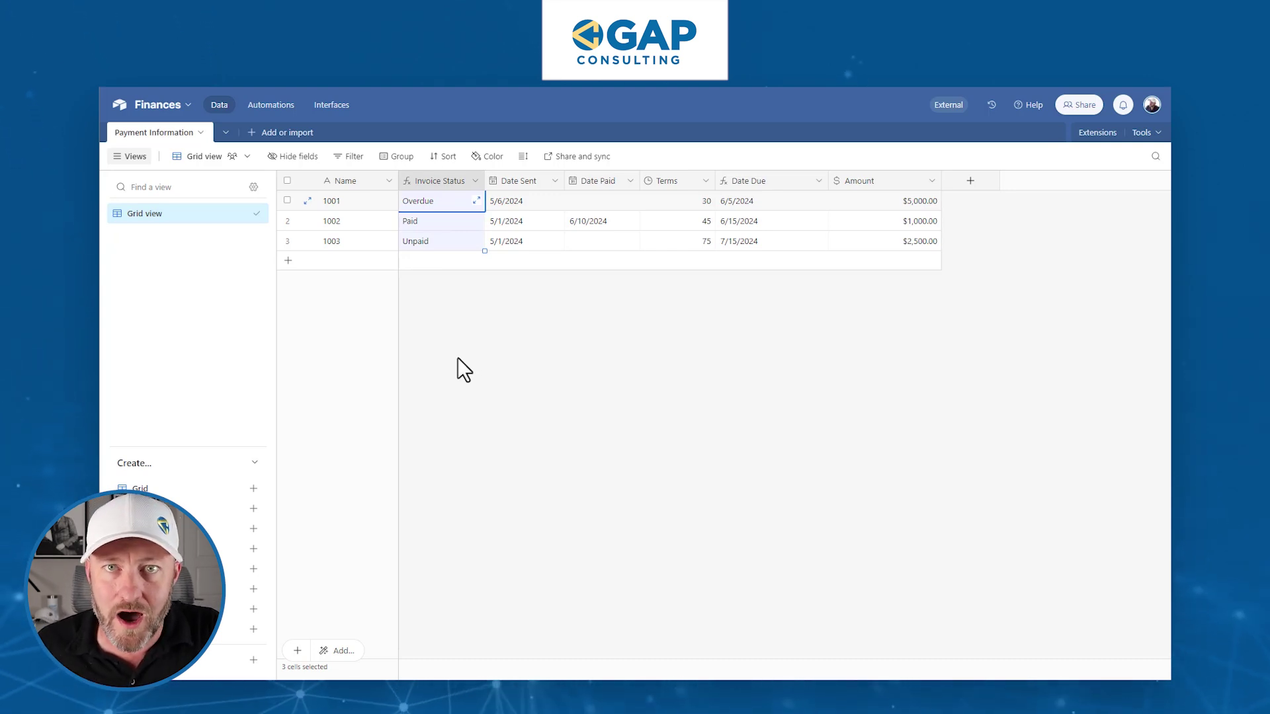
pyautogui.click(976, 181)
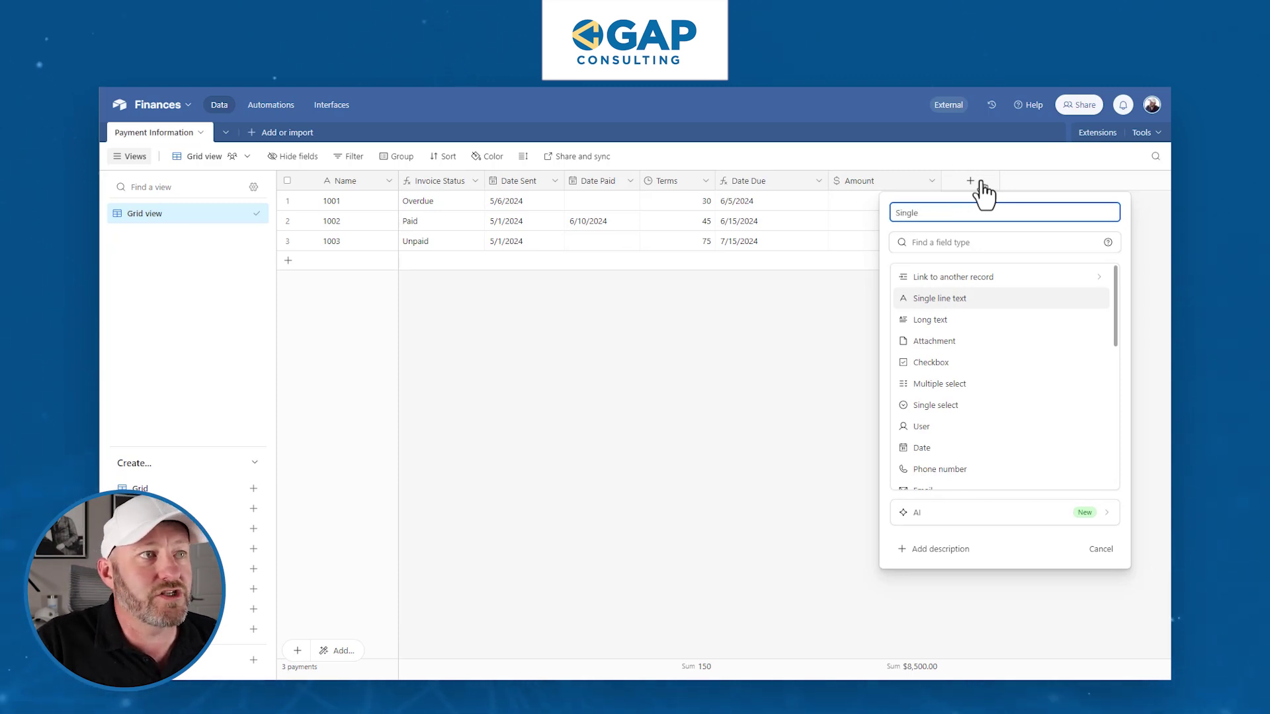
# Create the Single field as a single select type.
pyautogui.press('Tab')
pyautogui.write('s')
pyautogui.click(937, 299)
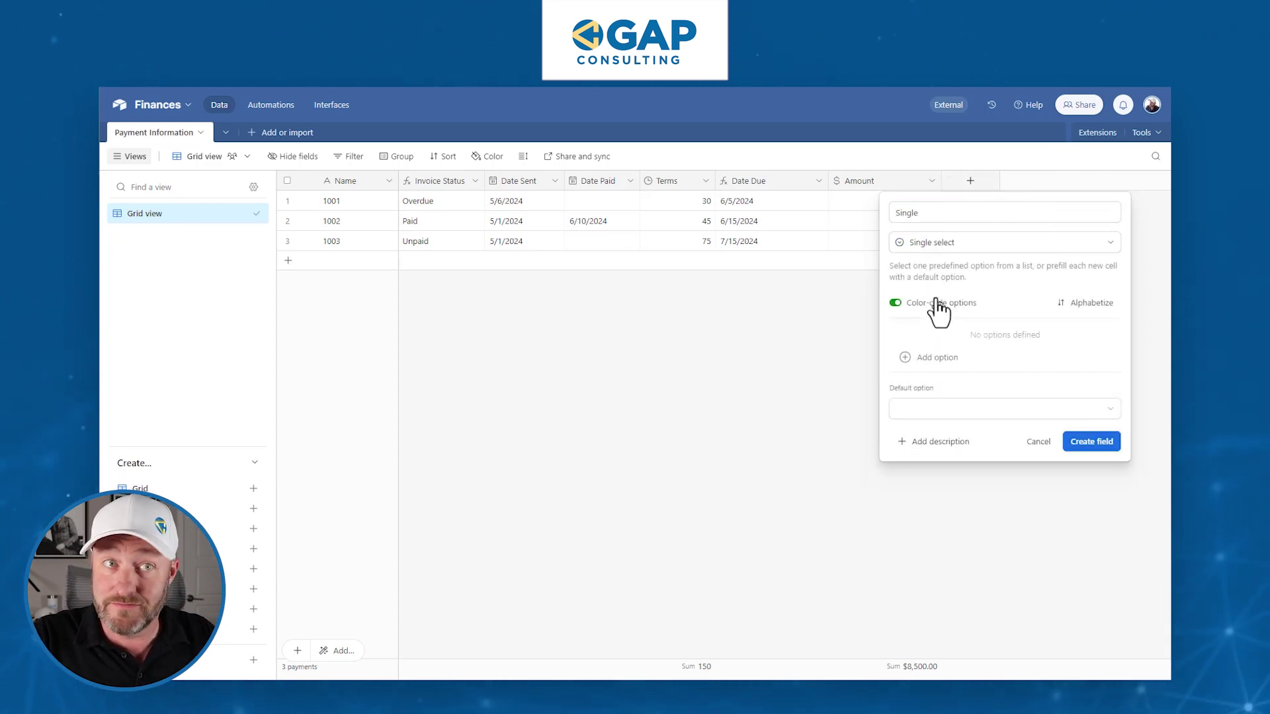
pyautogui.press('Return')
# Copy Overdue and Paid from Invoice Status into rows 1 and 2 of Single.
pyautogui.click(446, 200)
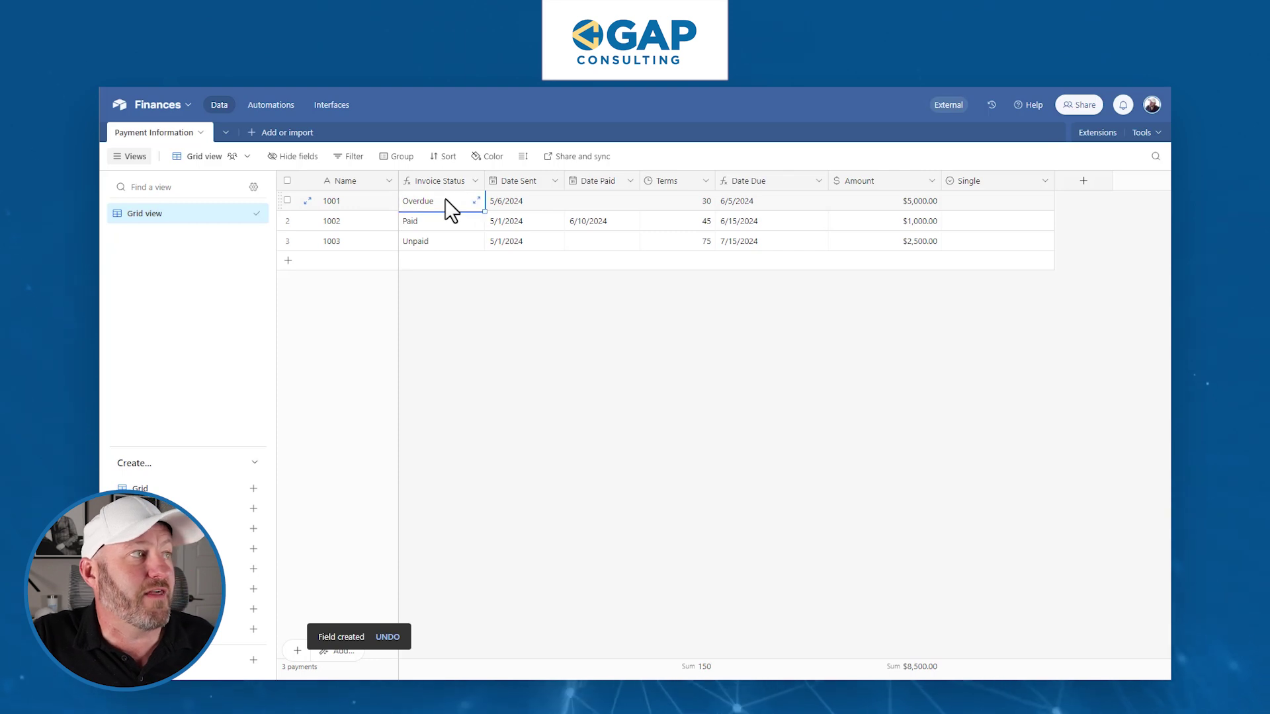
pyautogui.hotkey('ctrl', 'c')
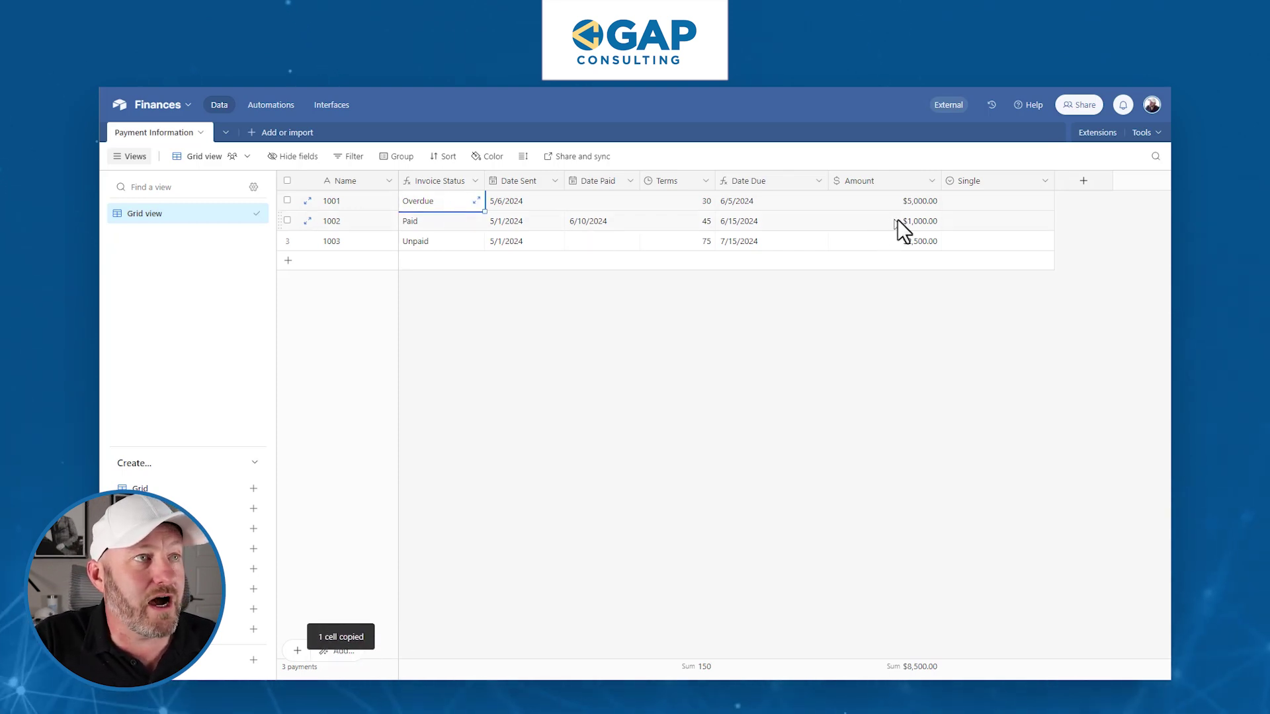
pyautogui.click(960, 206)
pyautogui.hotkey('ctrl', 'v')
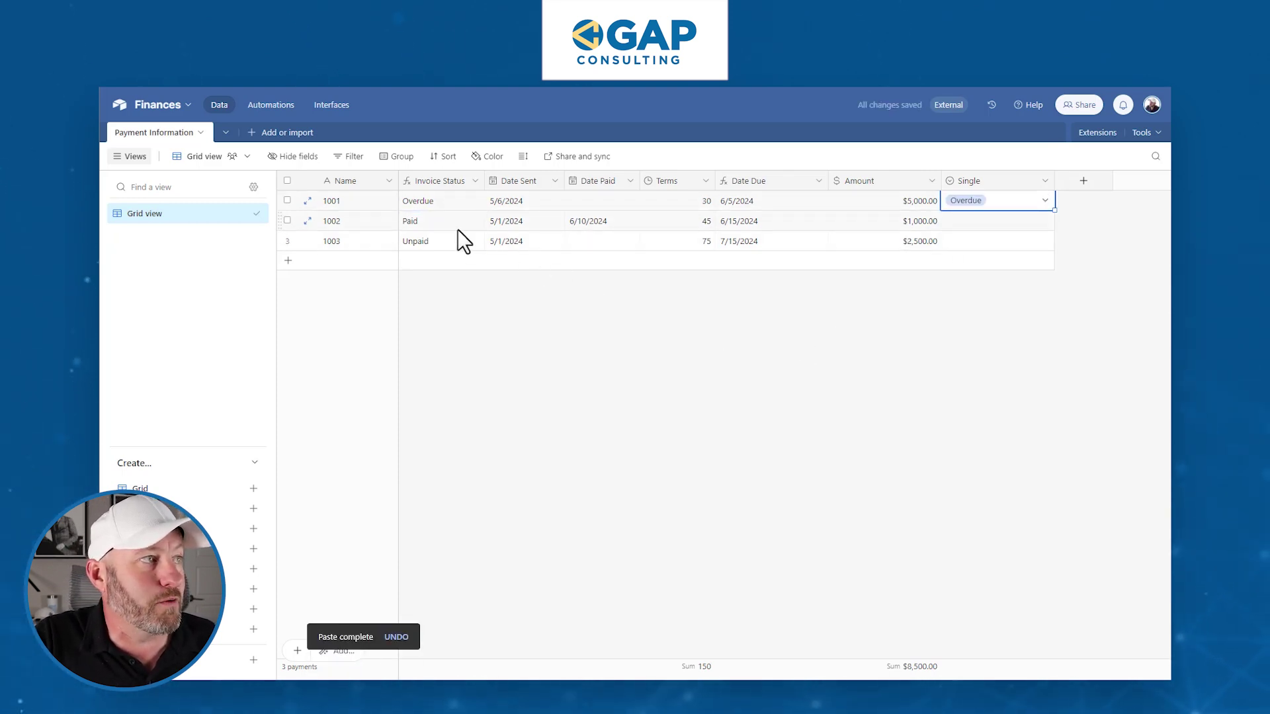
pyautogui.click(457, 225)
pyautogui.hotkey('ctrl', 'c')
pyautogui.click(966, 225)
pyautogui.hotkey('ctrl', 'v')
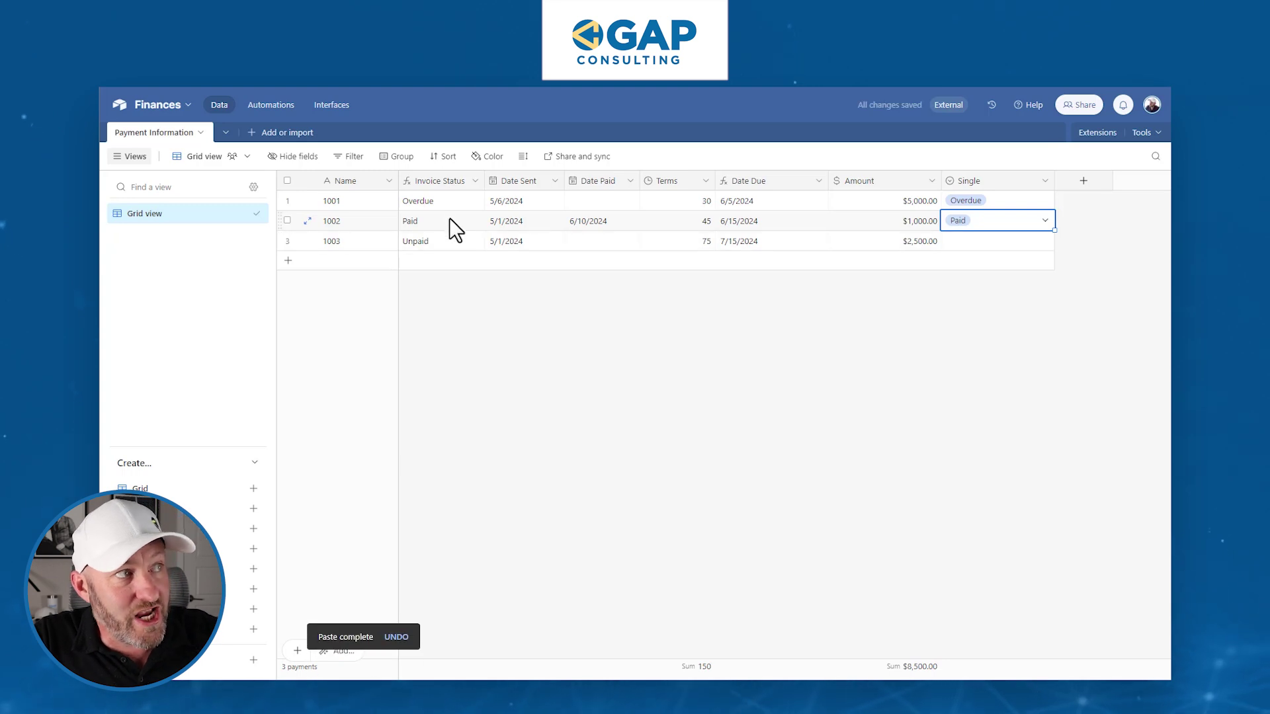
# Delete the temporary Single field from the Payment Information table.
pyautogui.click(438, 183)
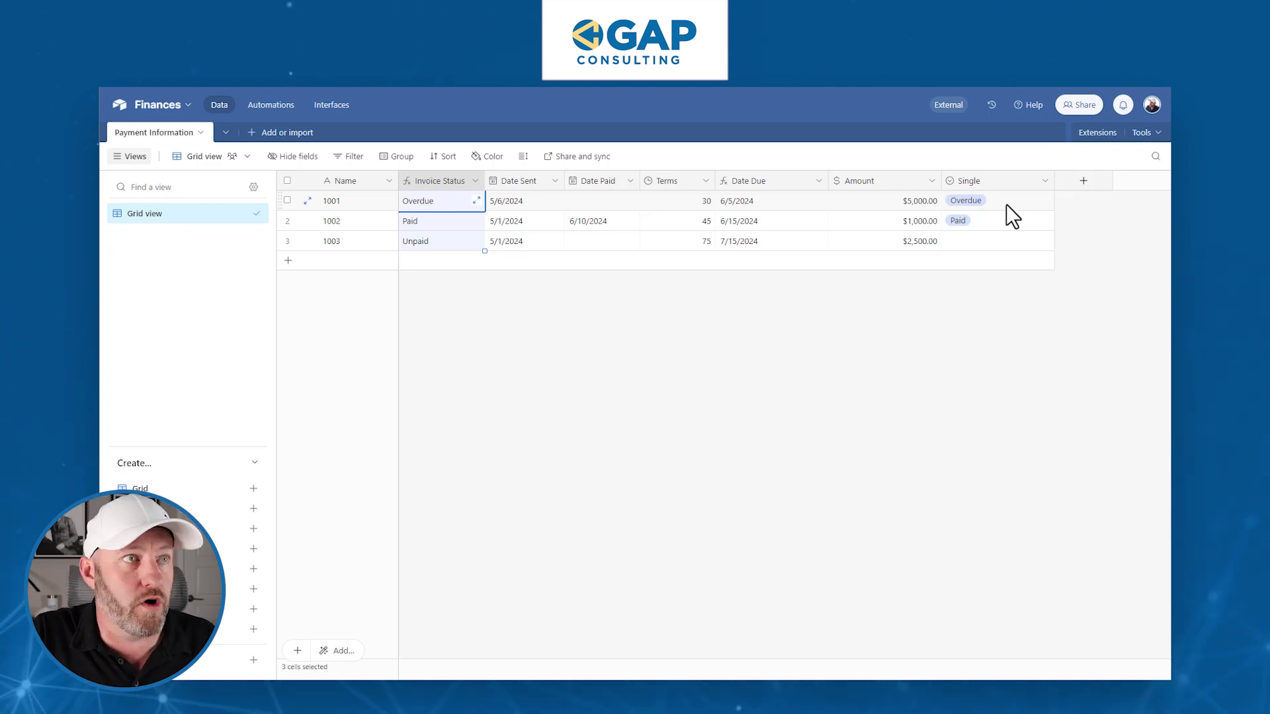
pyautogui.rightClick(998, 182)
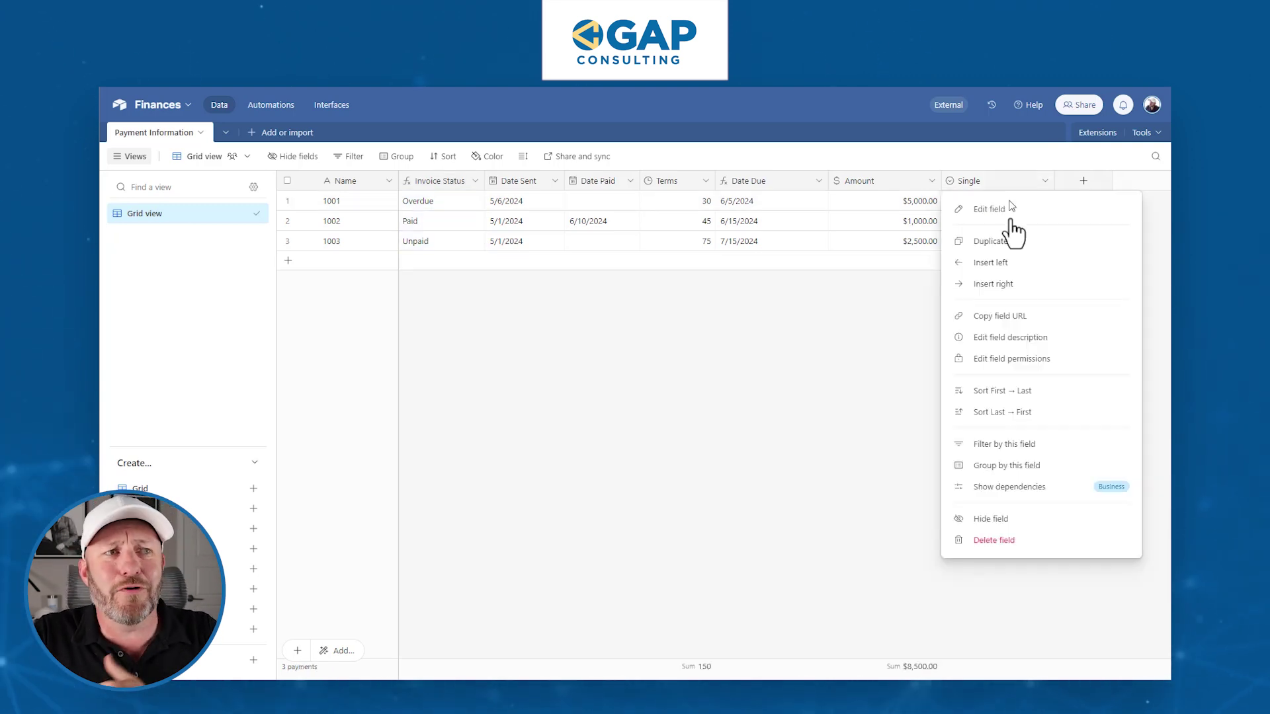
pyautogui.click(1054, 541)
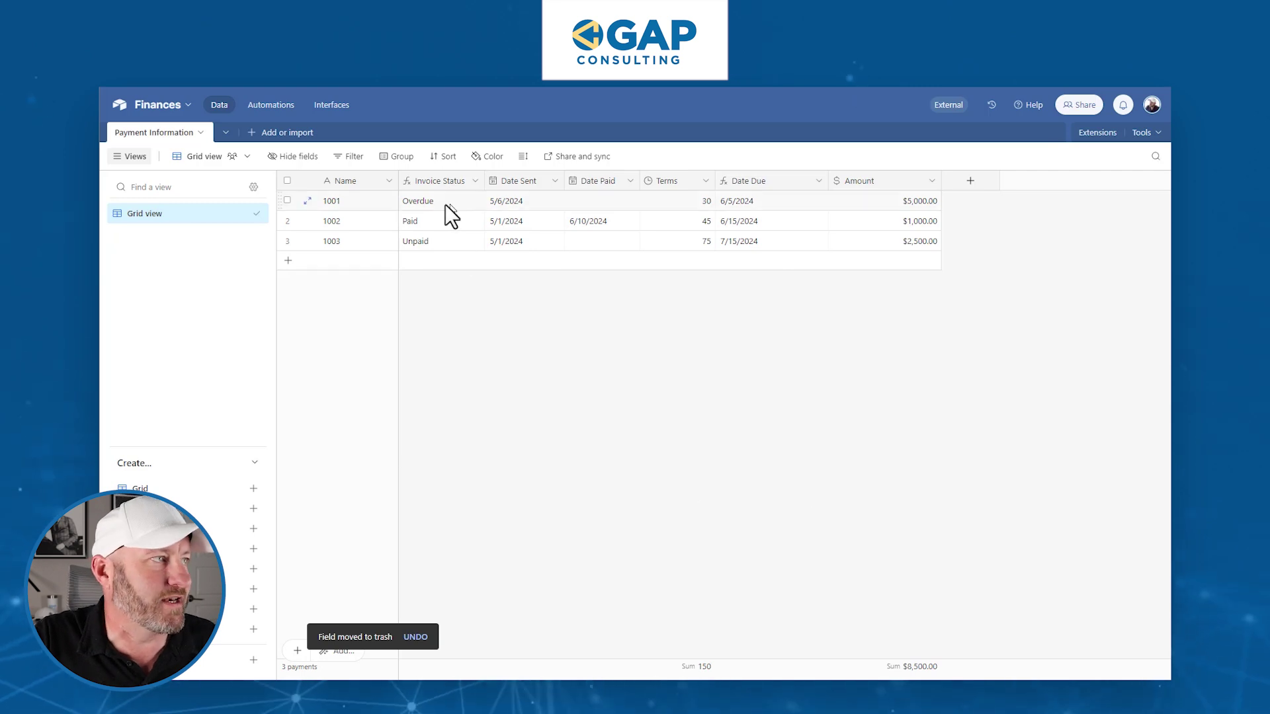
# Re-enable single-select output on Invoice Status, then save and confirm past the dependency warning.
pyautogui.doubleClick(423, 181)
pyautogui.click(463, 291)
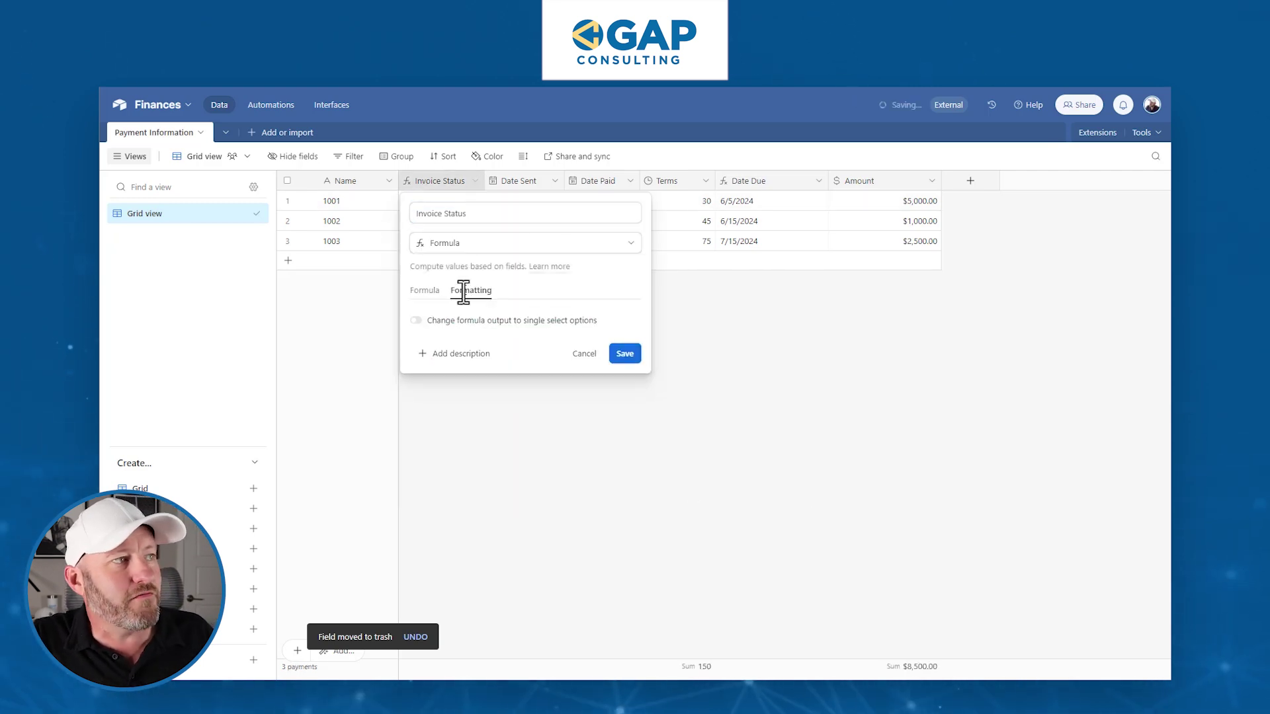
pyautogui.click(443, 321)
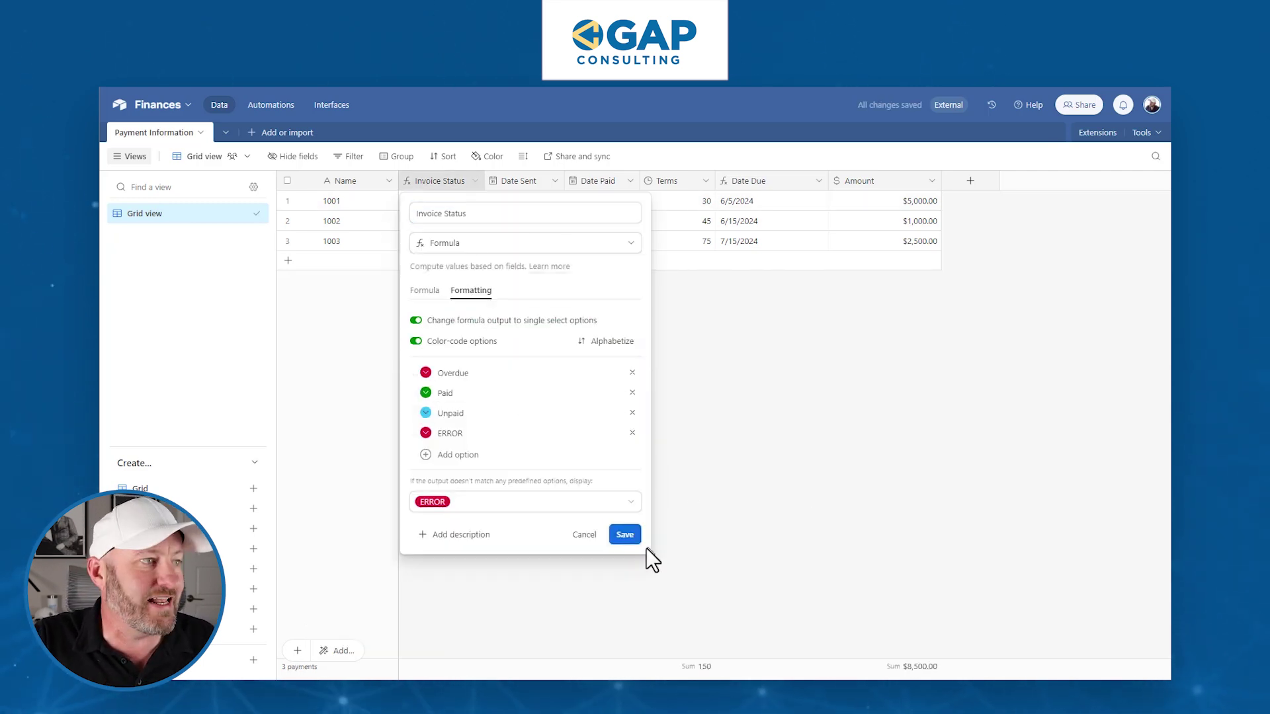
pyautogui.click(625, 535)
pyautogui.click(722, 467)
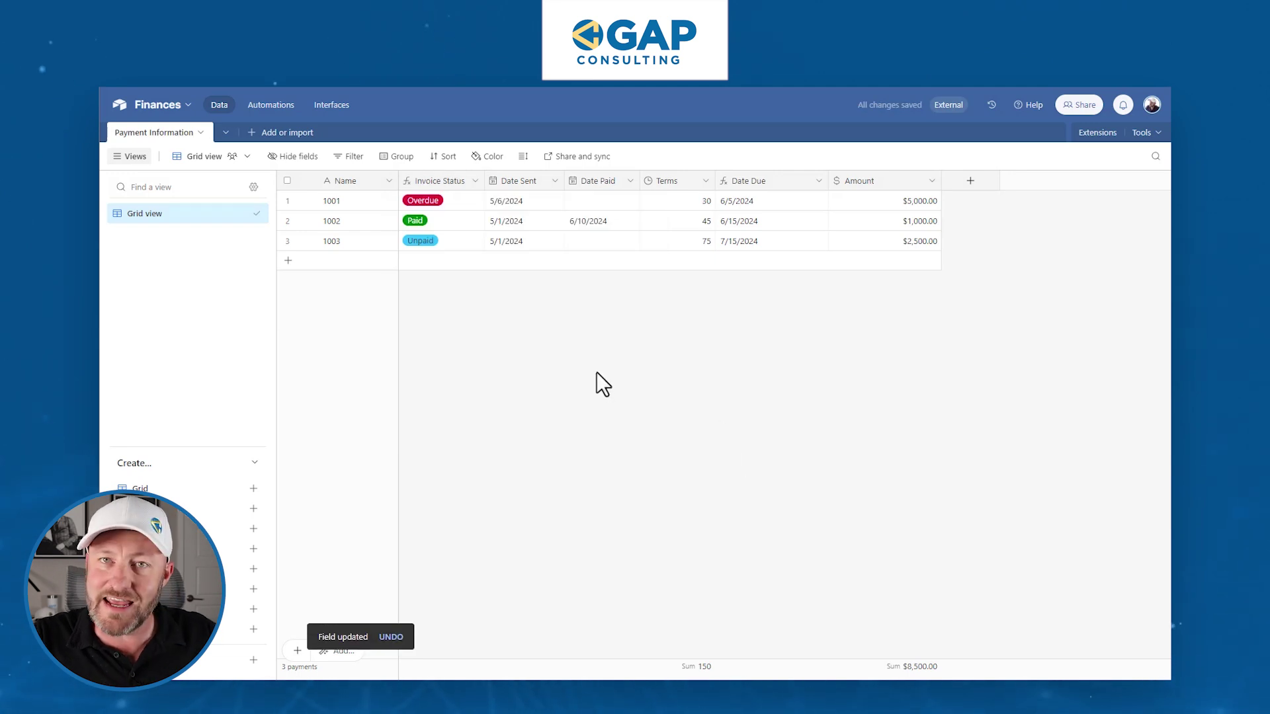